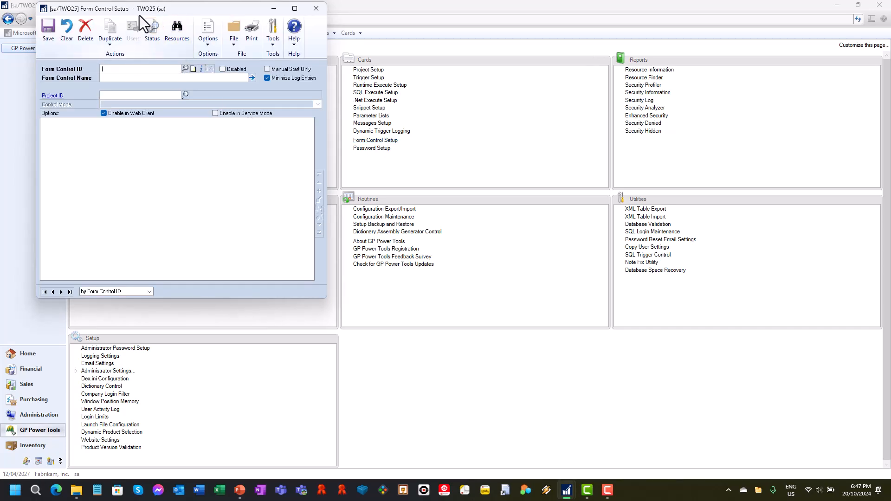
Move Form Control Setup aside, open the purchasing Vendor Maintenance window, and display the first vendor record and save it
left_click_drag(144, 12, 495, 66)
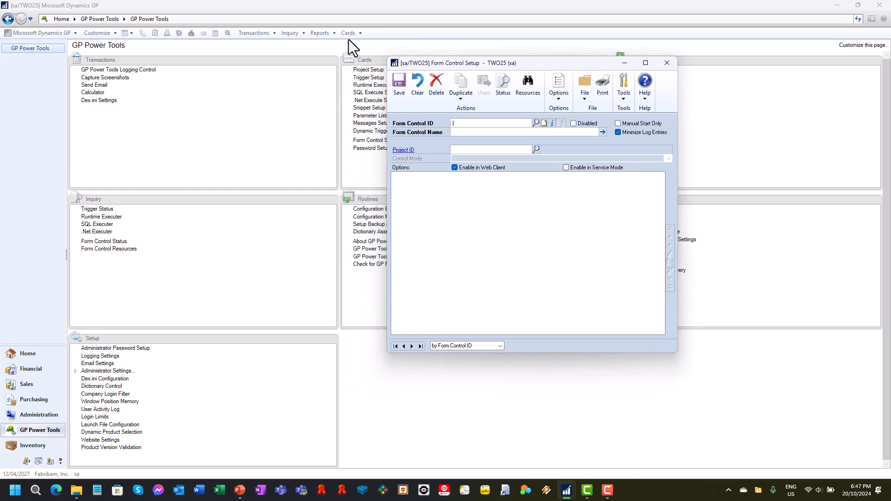
left_click(352, 37)
left_click(351, 36)
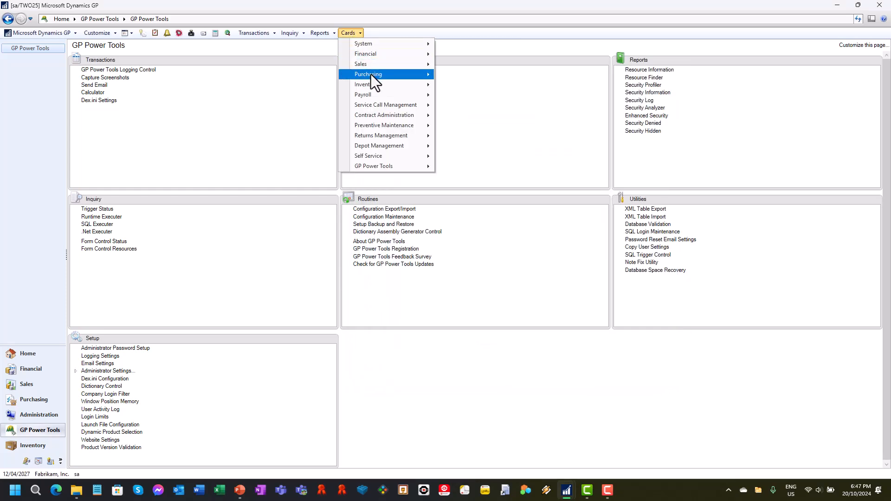
mouse_move(371, 74)
left_click(458, 79)
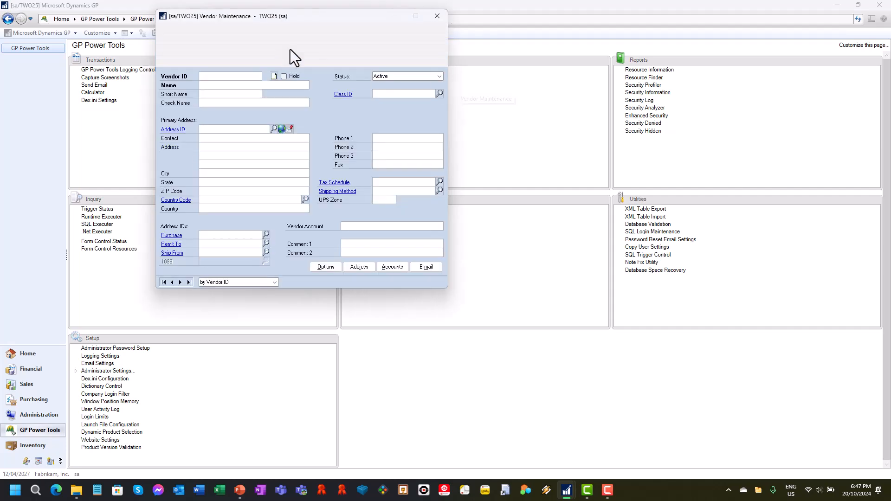
left_click_drag(286, 18, 188, 63)
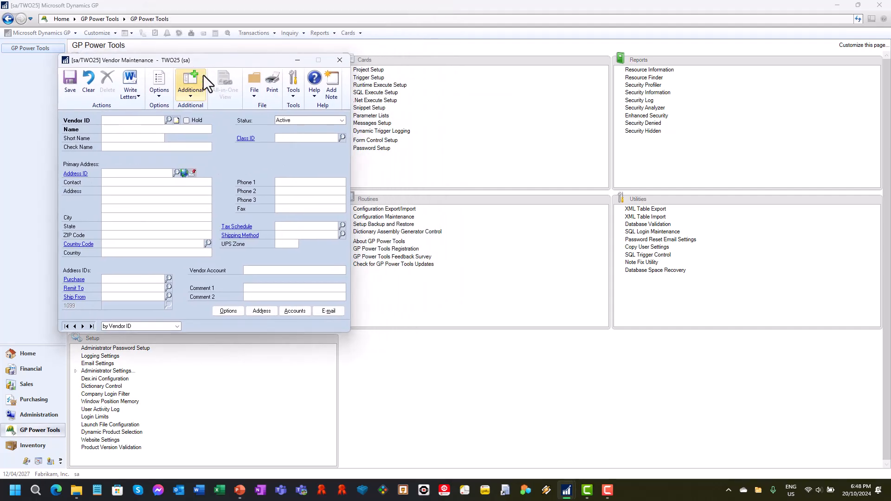
left_click(67, 326)
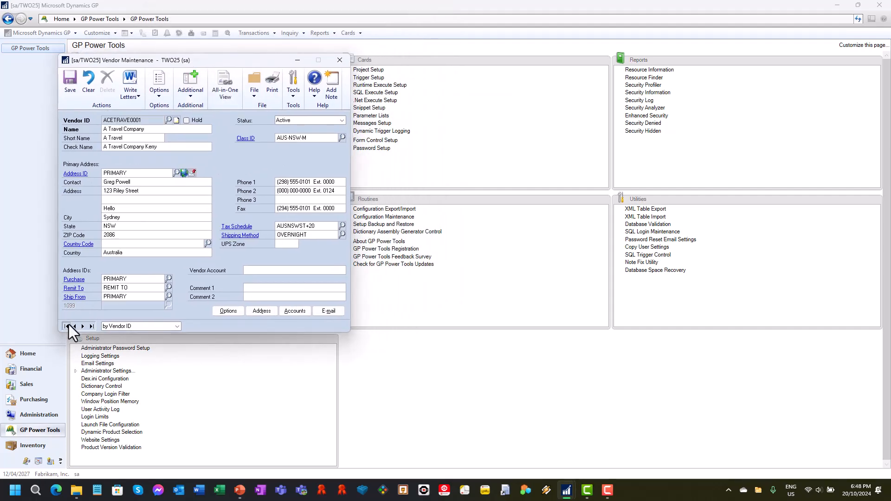
left_click(71, 80)
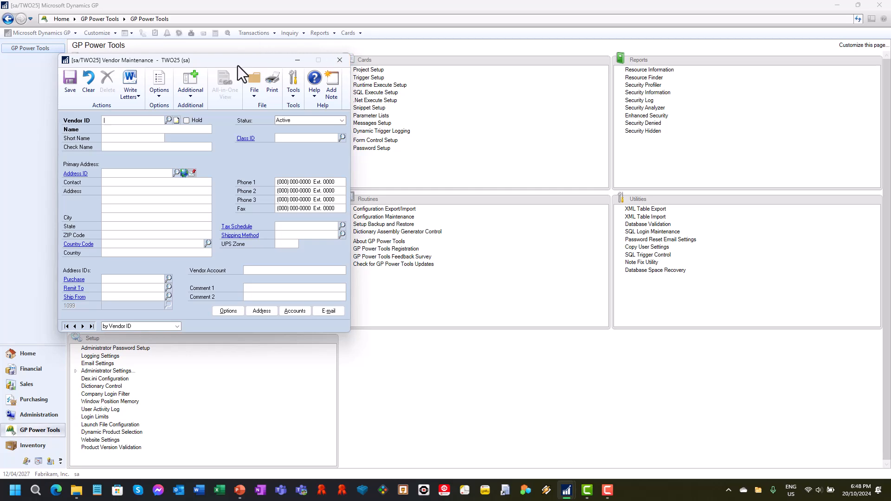
Raise all open windows and close Vendor Maintenance to return to Form Control Setup
left_click(293, 97)
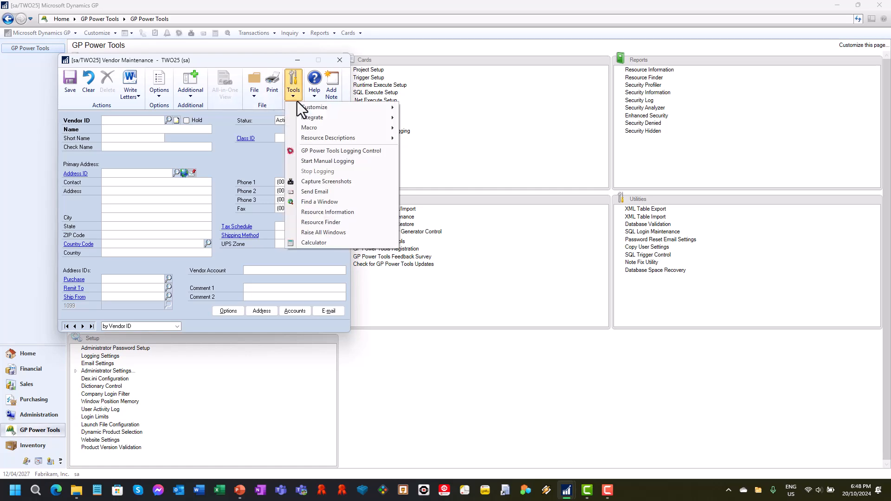
left_click(354, 233)
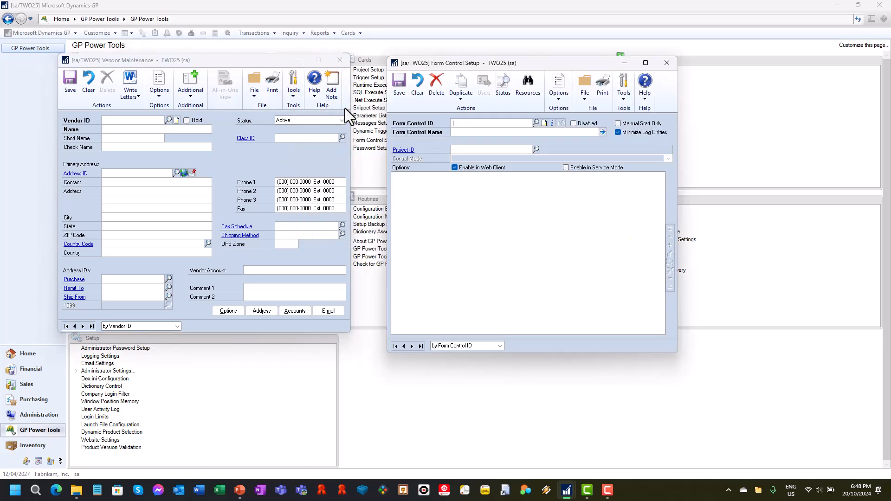
left_click(340, 61)
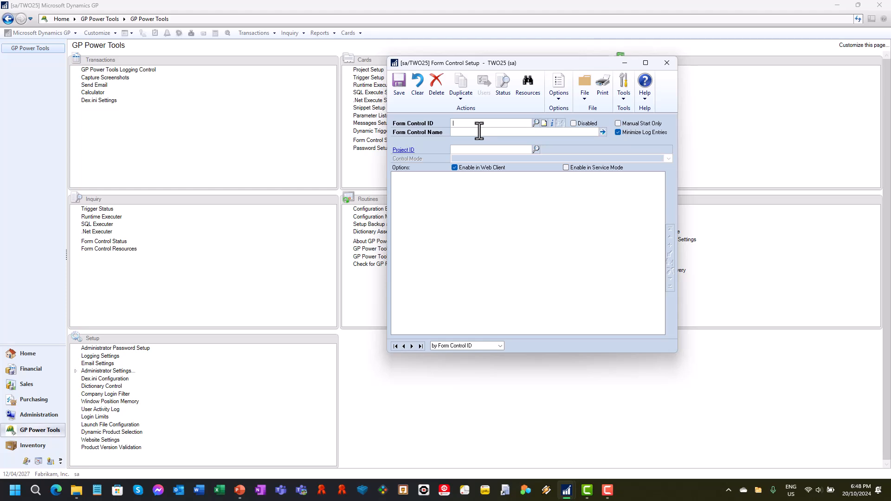
Create the form control TEST VENDOR with the name "Make Vendor Maintenance Read Only"
type("TEST VENDO")
type("OR")
key("Tab")
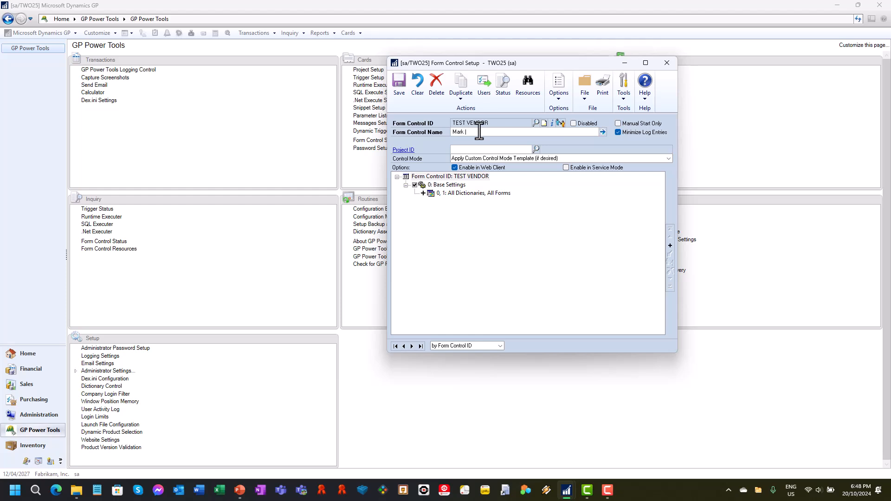
type("Make Vendor Maintenance Read Only")
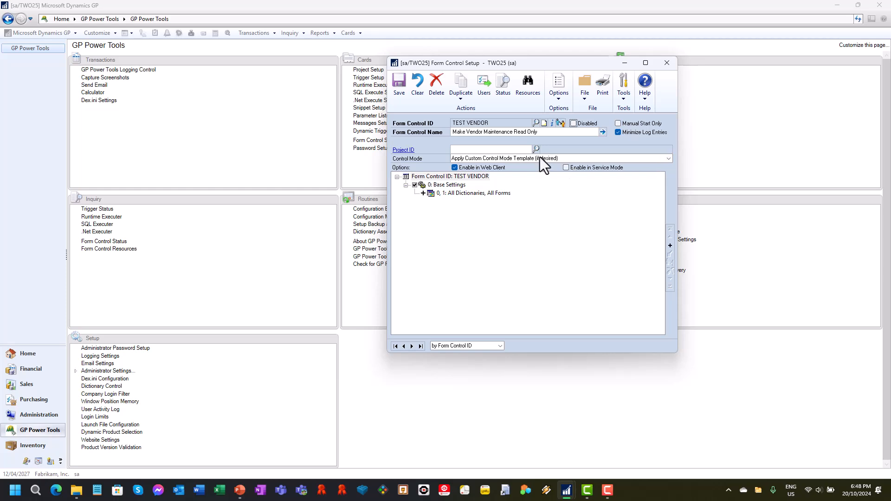
Limit the base settings resource to forms whose name begins with PM_Vendor, keeping all product dictionaries
double_click(487, 195)
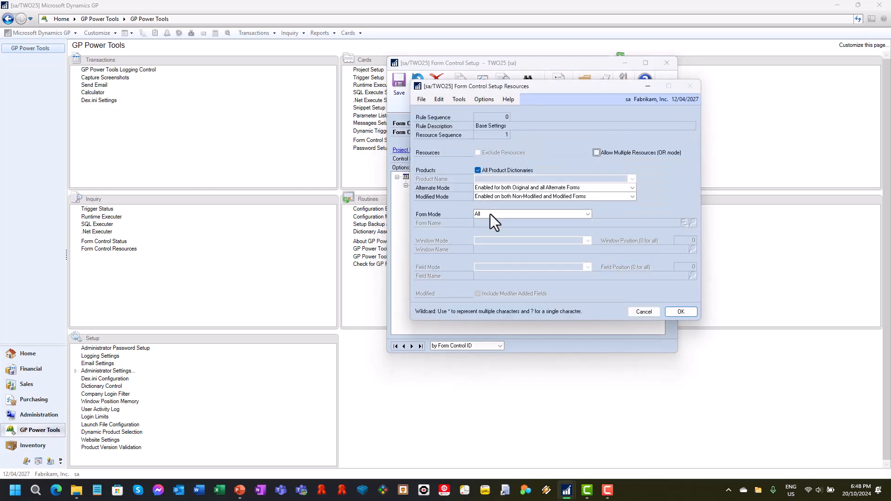
left_click(496, 213)
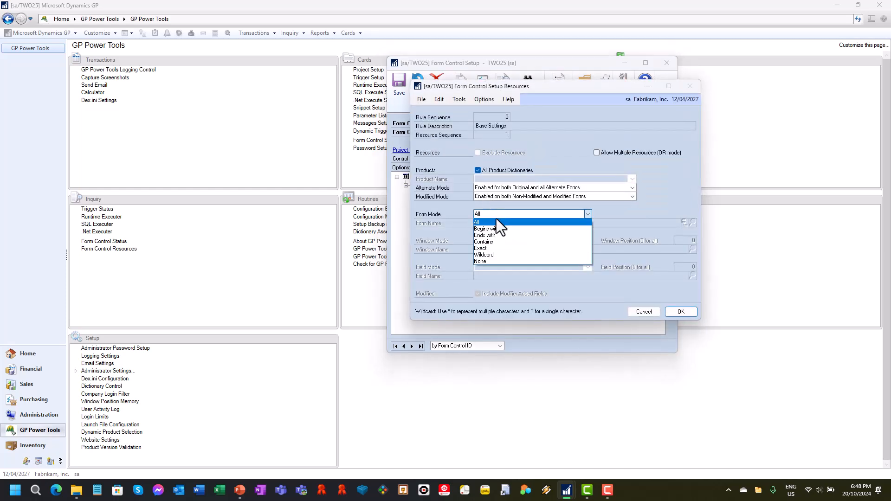
left_click(496, 230)
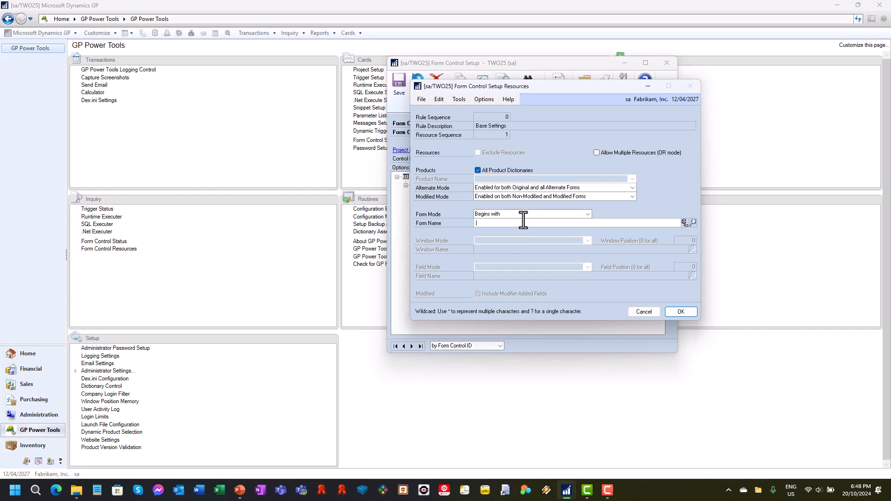
type("PM_Vendor")
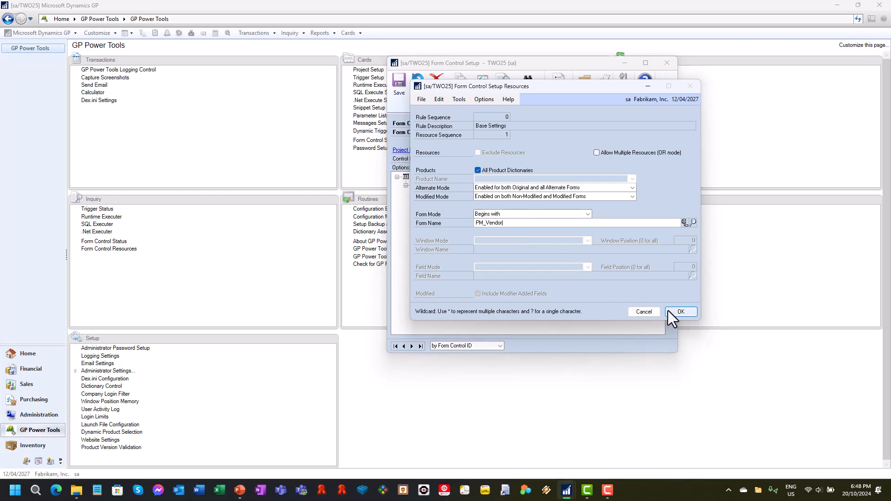
left_click(680, 312)
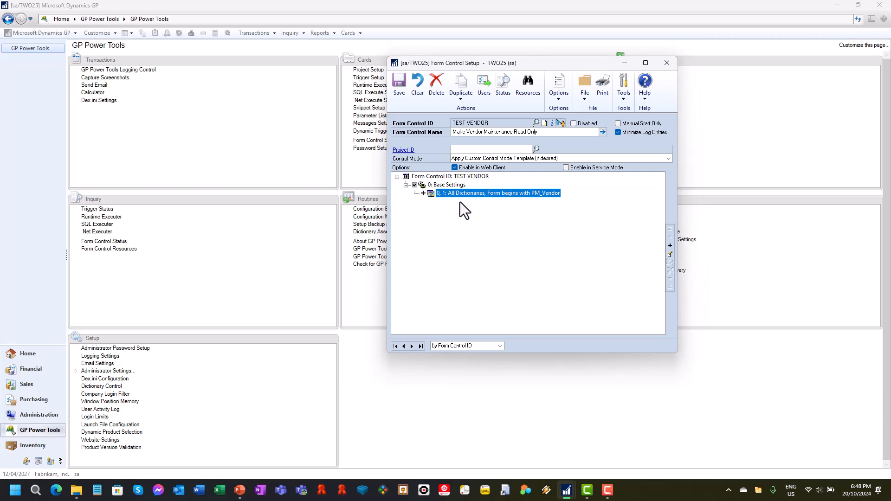
Apply the control mode templates Make Maintenance Windows Read Only (Customer, Vendor, Item) and Make Address Maintenance Windows Read Only (Customer, Vendor)
left_click(501, 160)
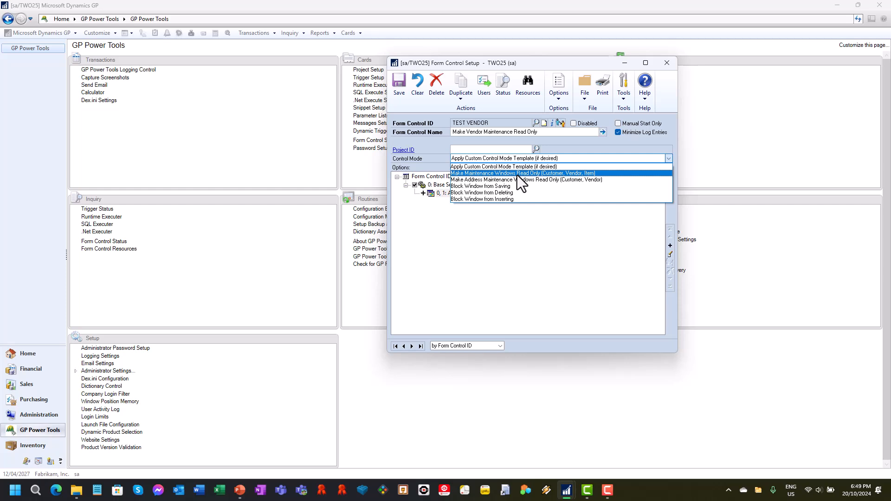
left_click(517, 174)
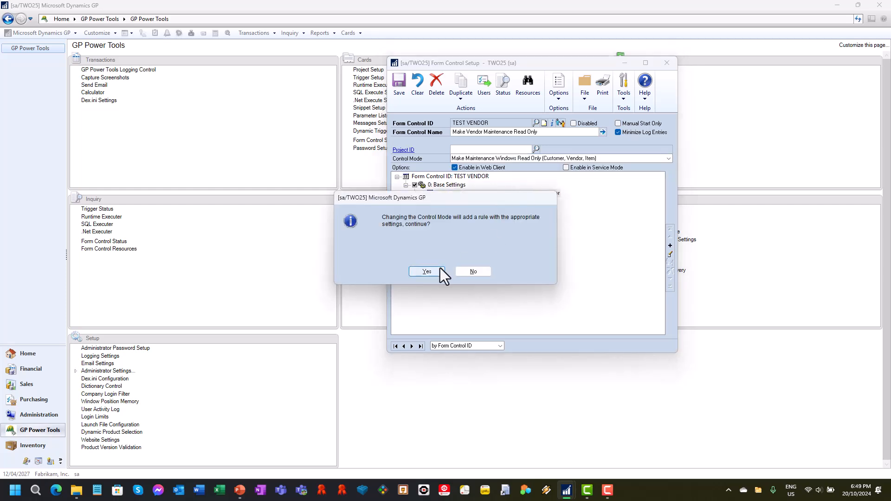
left_click(436, 269)
left_click(516, 159)
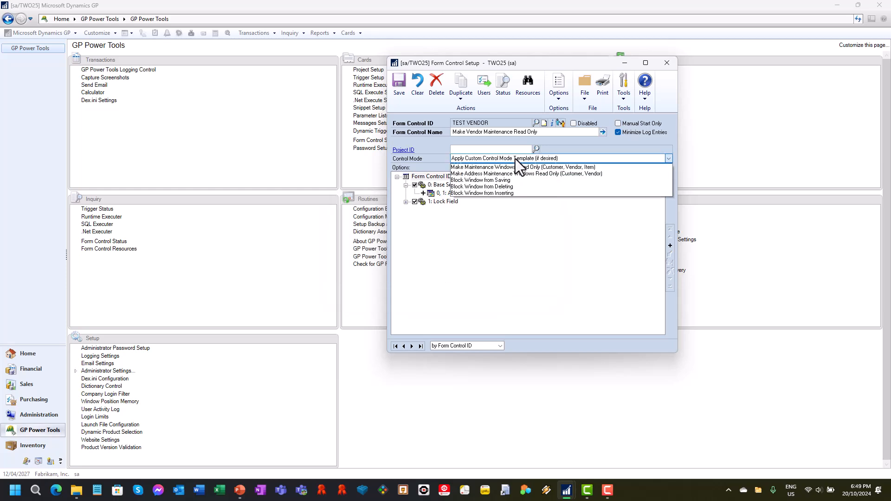
left_click(518, 180)
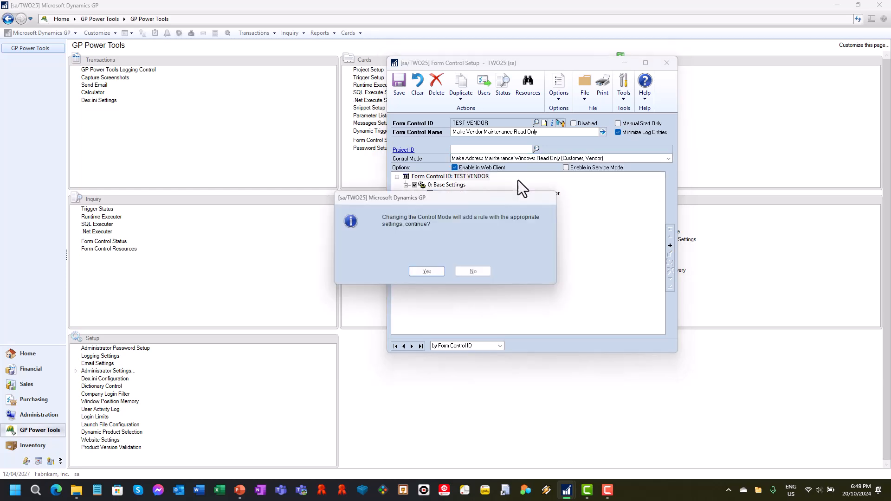
left_click(431, 272)
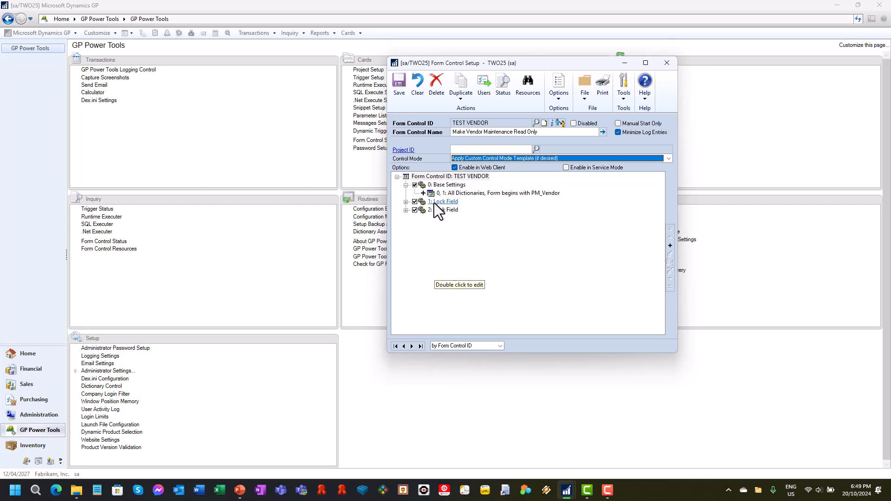
Review the resources of the first Lock Field rule and save the TEST VENDOR form control
left_click(406, 202)
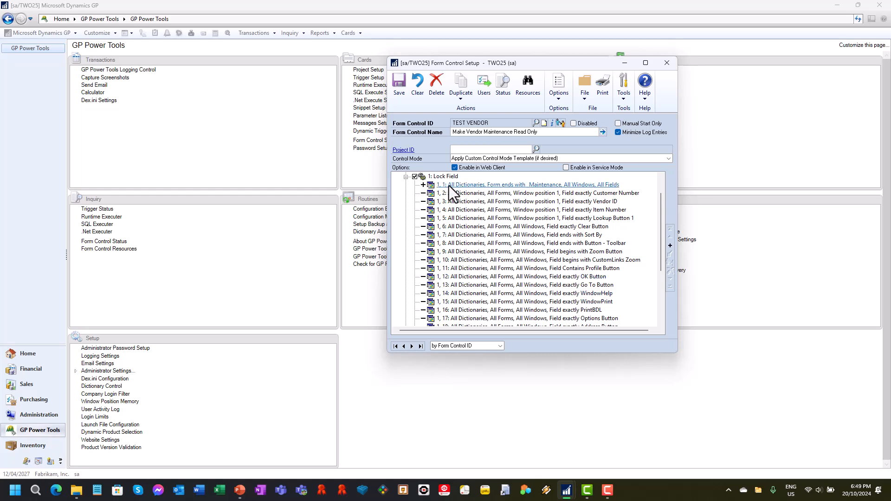
left_click(408, 178)
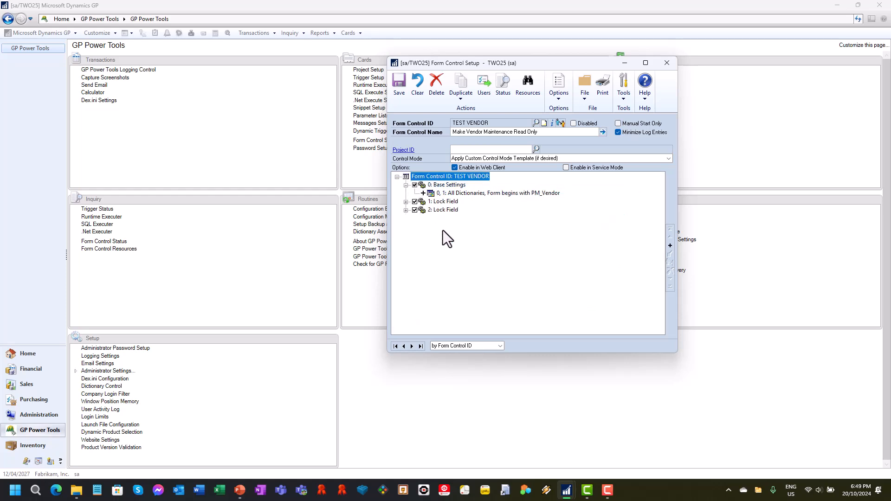
left_click(399, 84)
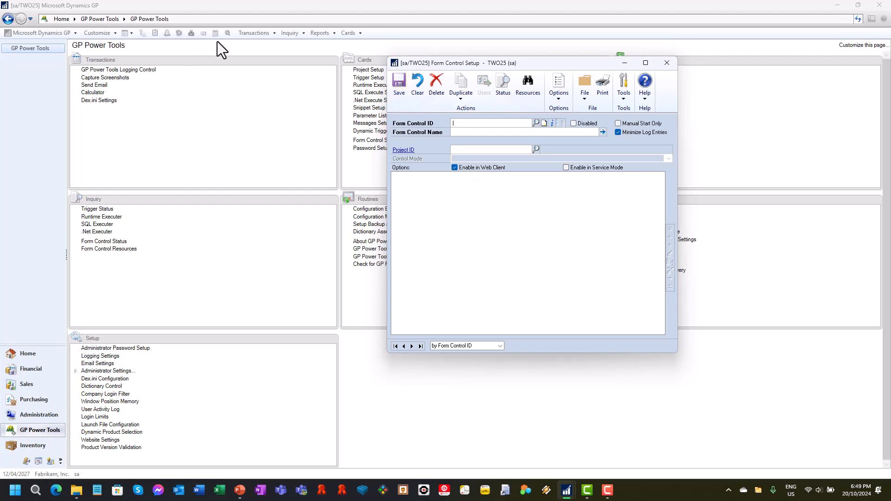
Open the purchasing Vendor Maintenance window and display the first vendor record with its address details
left_click(268, 35)
left_click(348, 33)
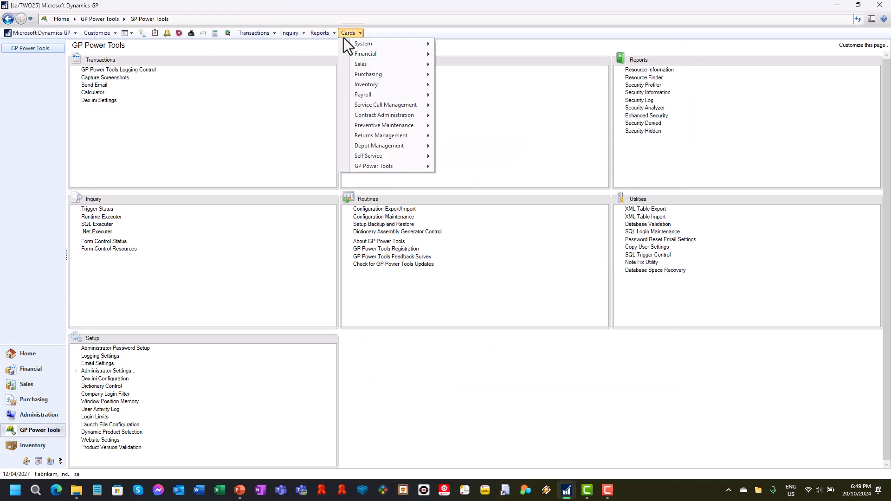
mouse_move(374, 77)
left_click(463, 79)
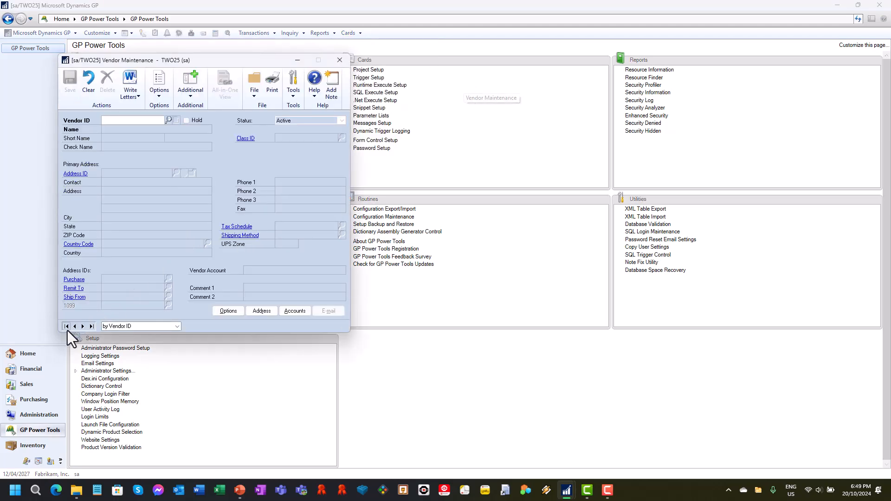
left_click(67, 329)
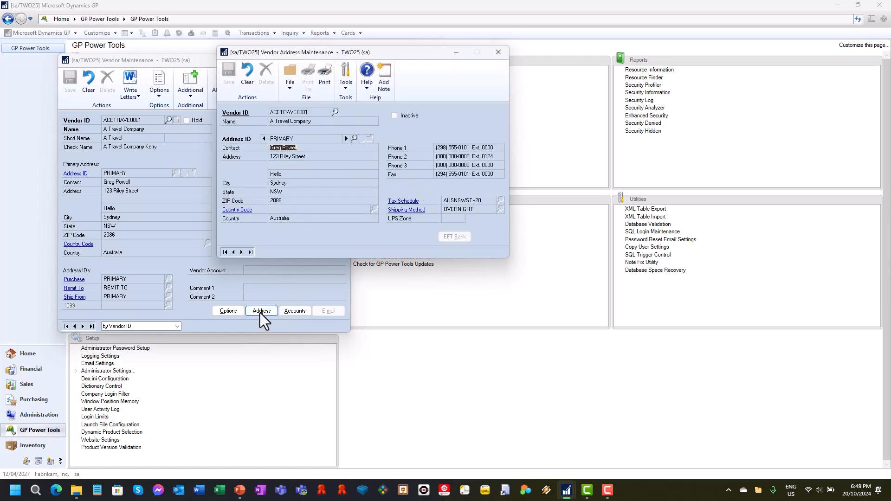
Check the vendor's options and account windows for locked fields, and close the vendor windows
left_click(229, 311)
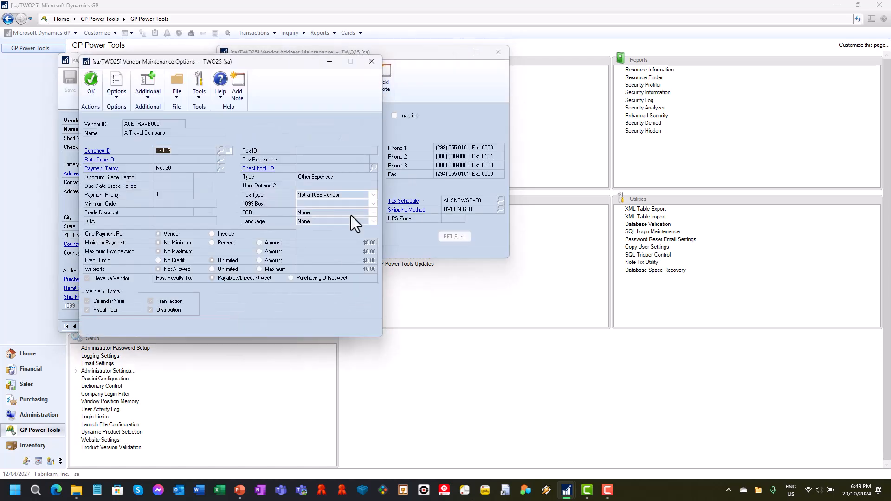
left_click_drag(305, 62, 730, 75)
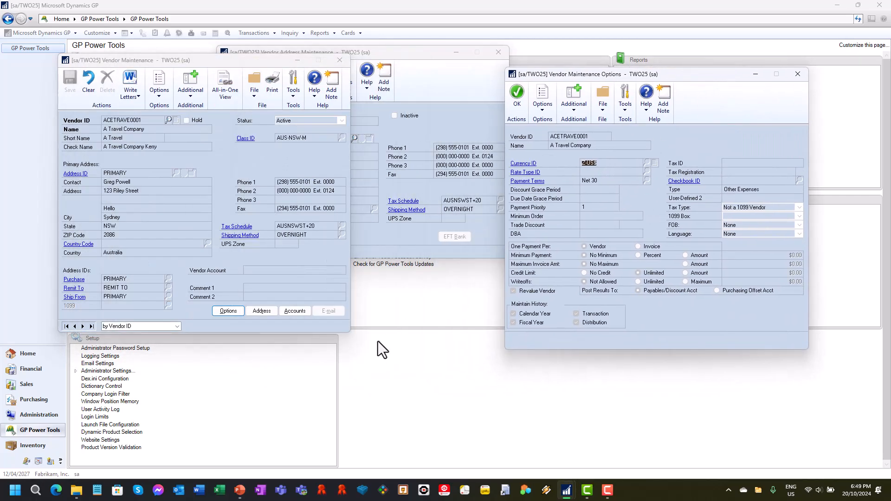
left_click(302, 312)
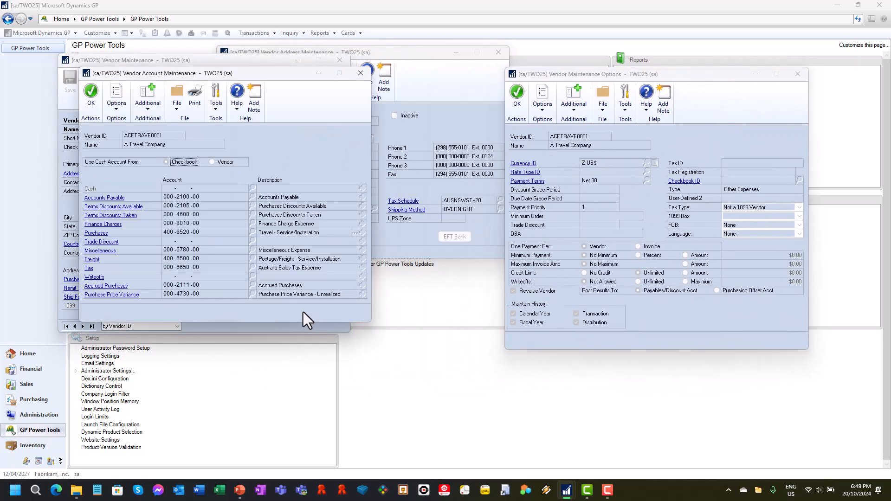
left_click(358, 73)
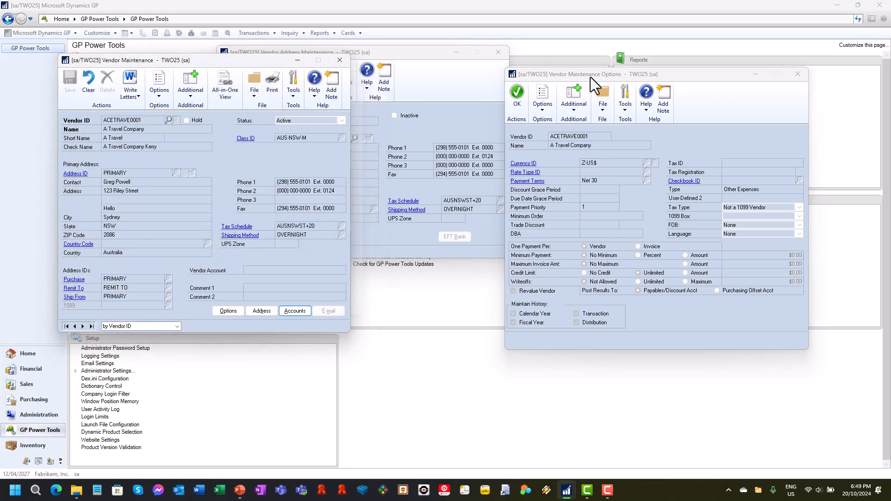
left_click(798, 74)
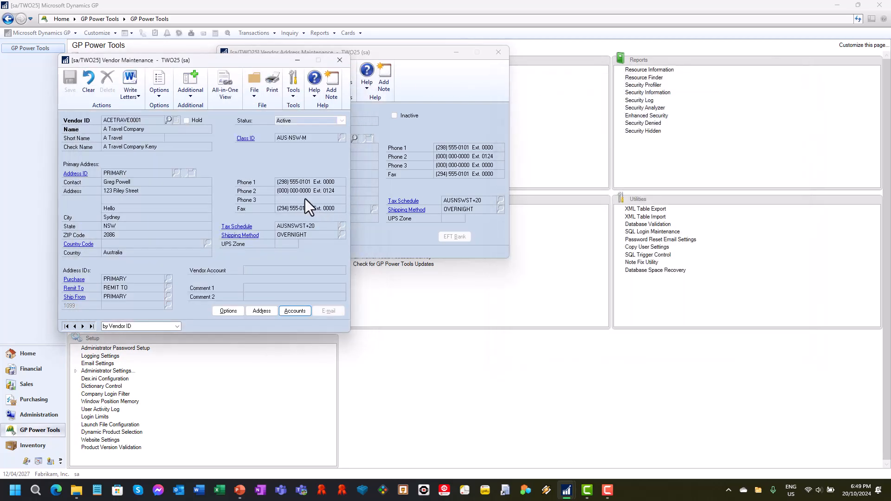
left_click(345, 65)
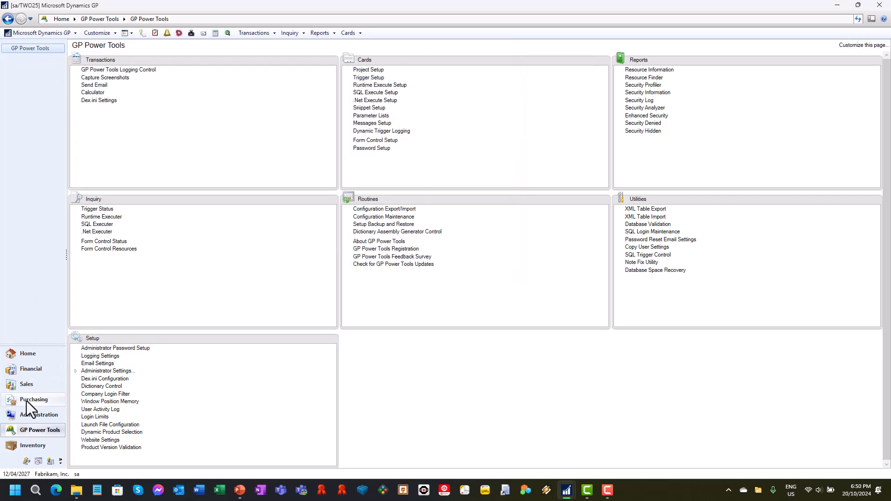
Open the purchasing Receivings Transaction Entry window and set the new receipt's type to Shipment/Invoice
left_click(260, 33)
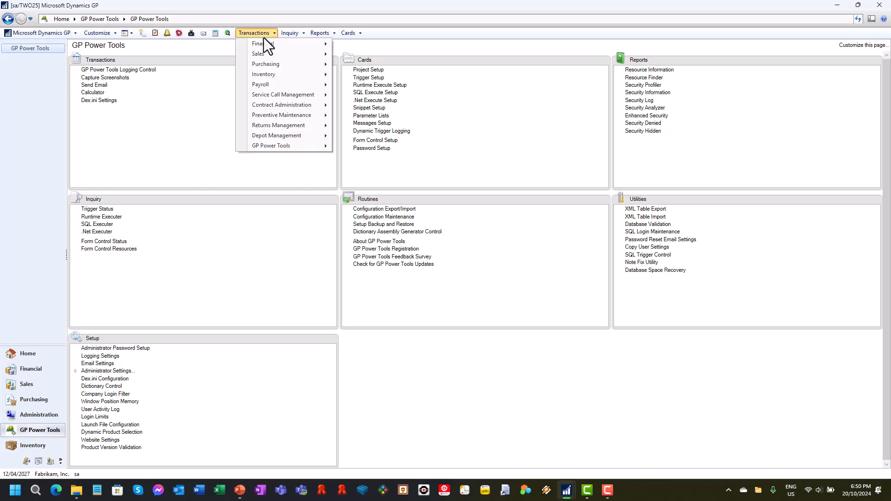
mouse_move(268, 65)
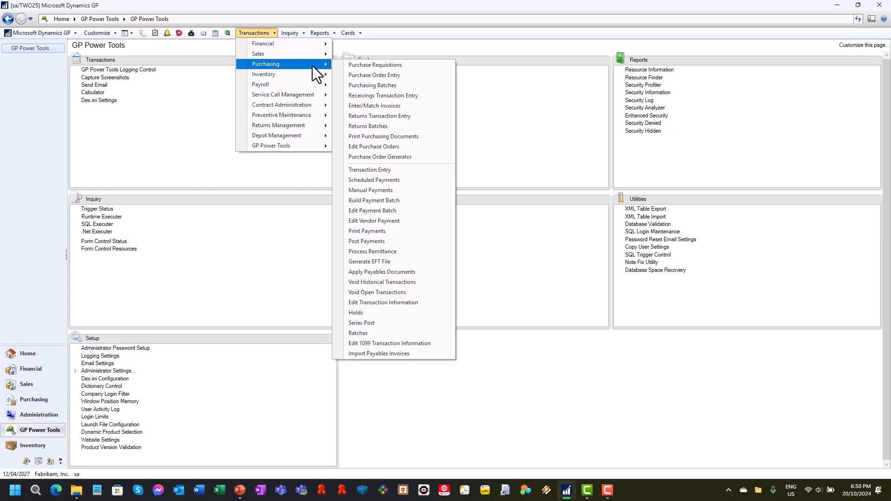
left_click(402, 95)
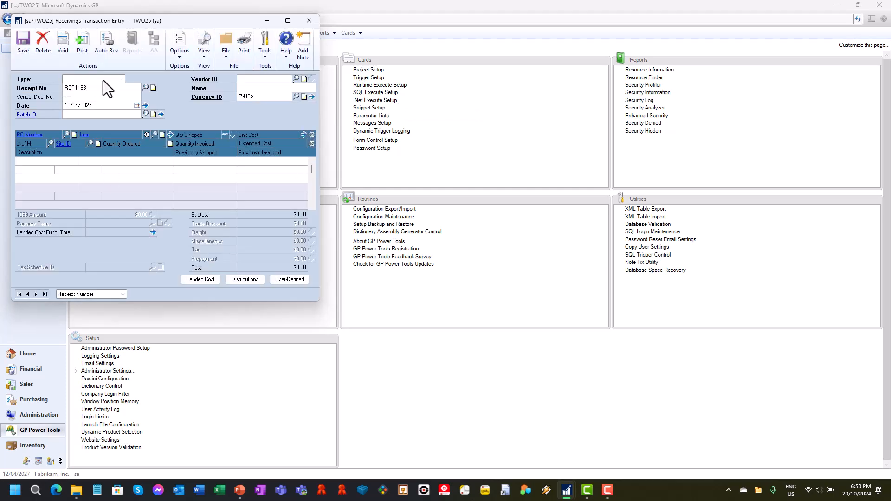
left_click(104, 80)
left_click(100, 93)
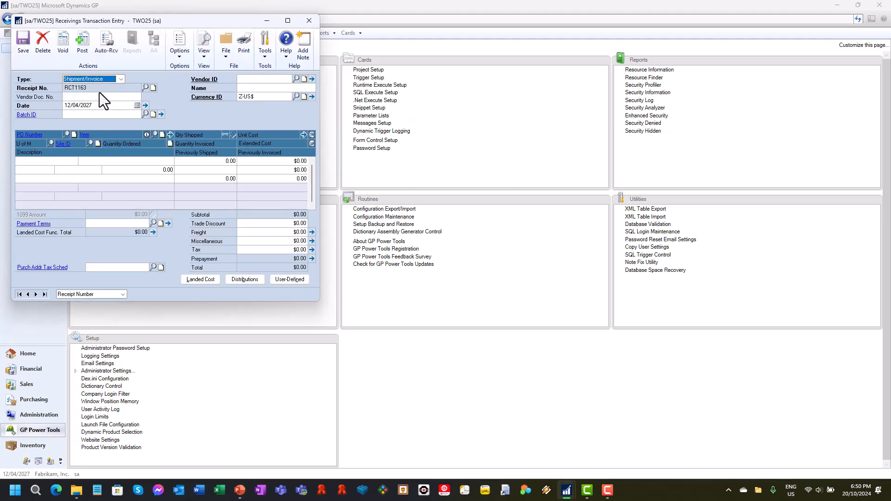
Delete the trial receipt and close the Receivings Transaction Entry window
left_click(40, 41)
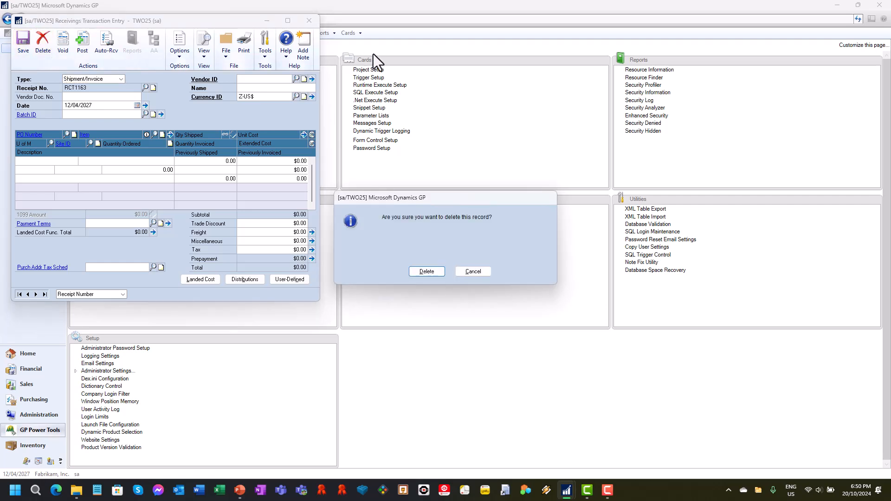
left_click(431, 271)
left_click(315, 25)
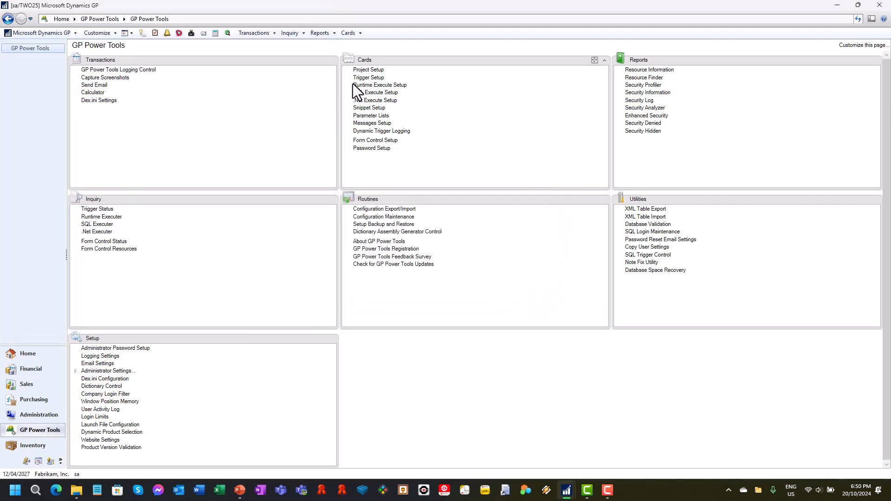
Create a form control with the ID TEST RECEIVINGS and the name Prevent Shipment Invoice
left_click(379, 143)
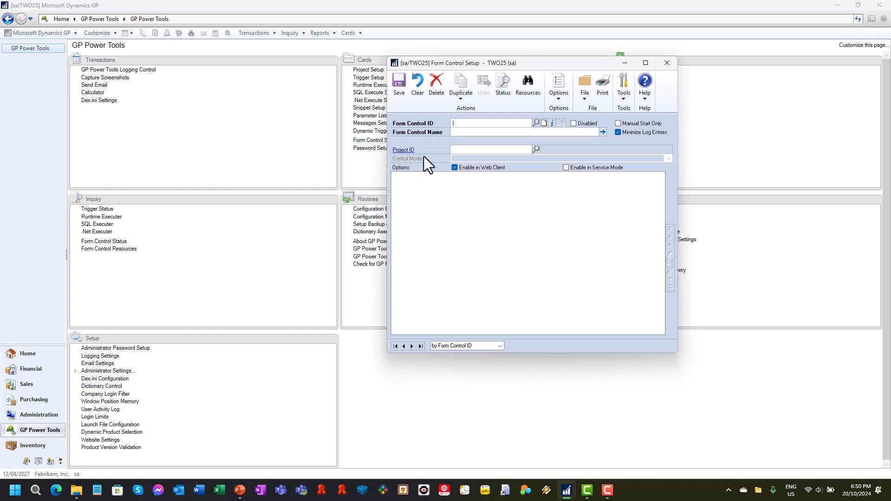
type("TEST RECEIVINGS")
key("Tab")
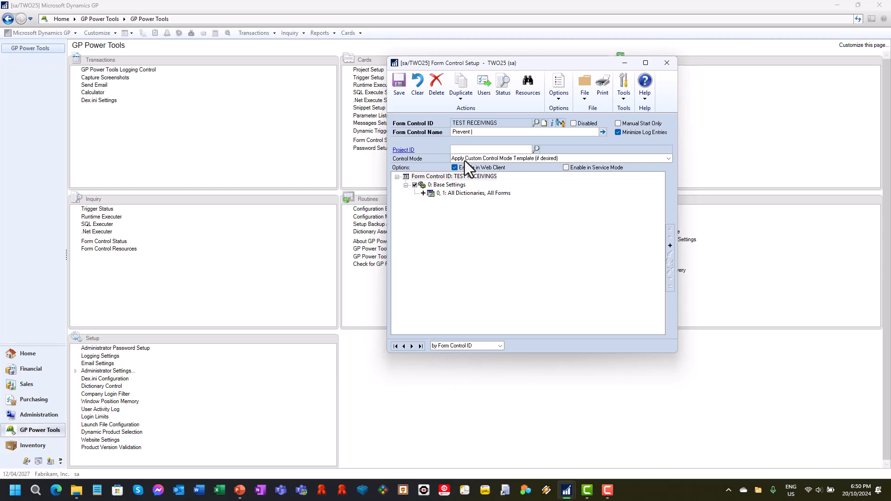
type("Prevent Shipment Invoice")
key("Tab")
Open the base settings resource of the form control and set its form mode to Exact
left_click(476, 194)
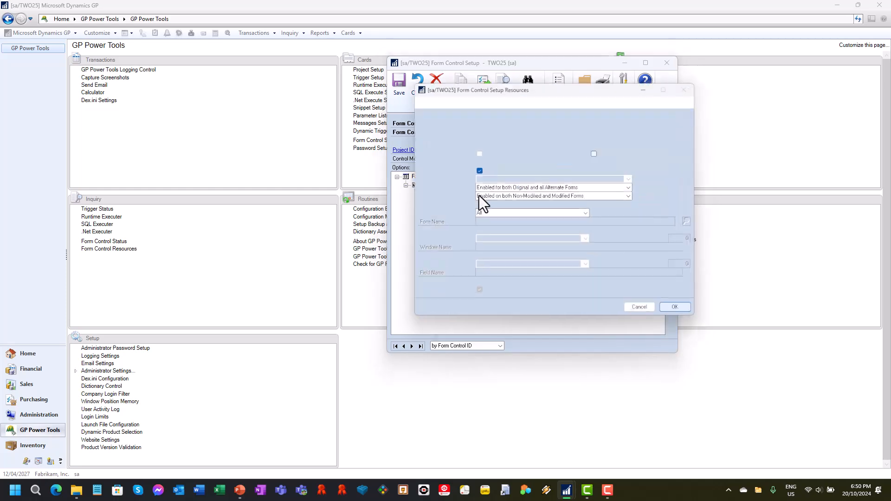
left_click(521, 218)
left_click(503, 250)
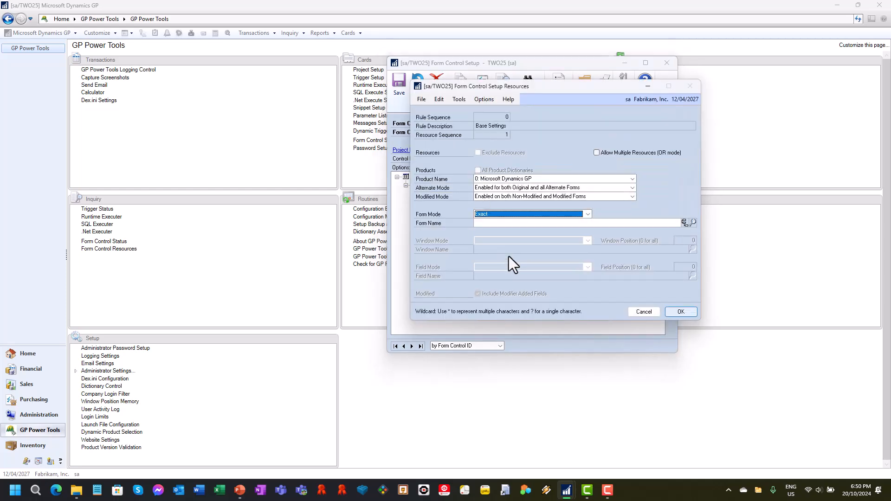
Try to enter the receivings form's technical name by hand as the base resource's form name
key("Tab")
type("POP_Rec")
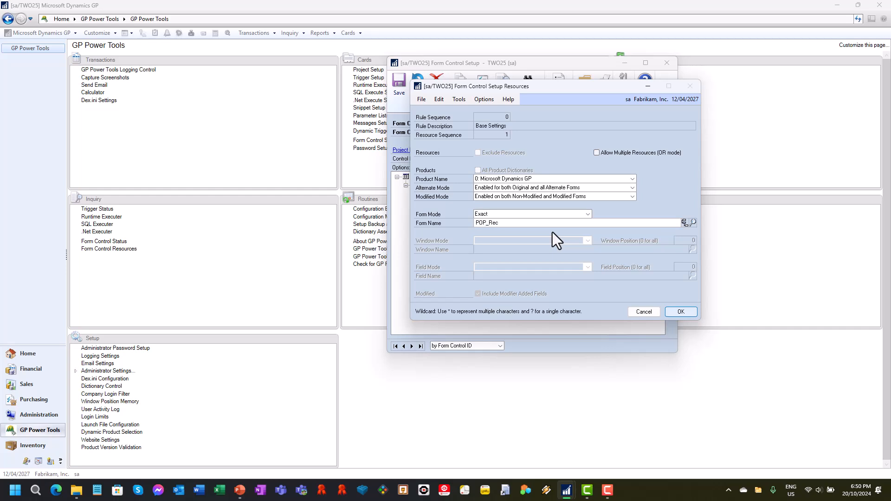
type("evings_Entry")
key("Tab")
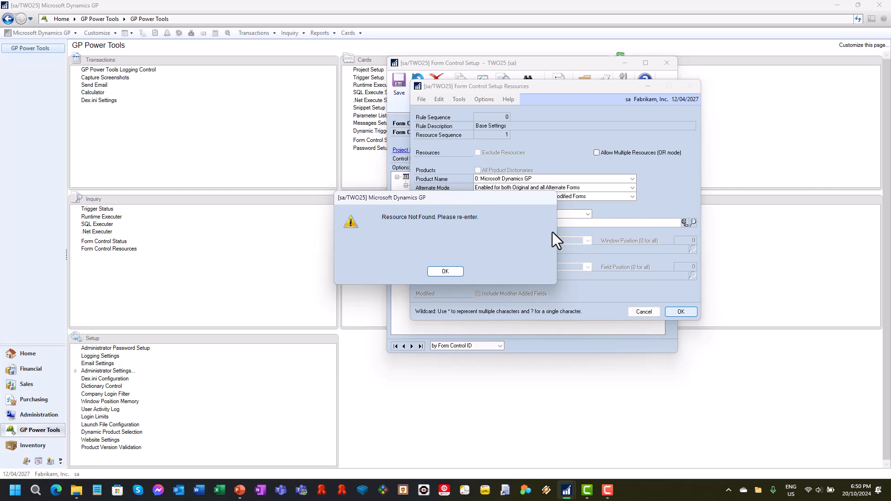
left_click(441, 271)
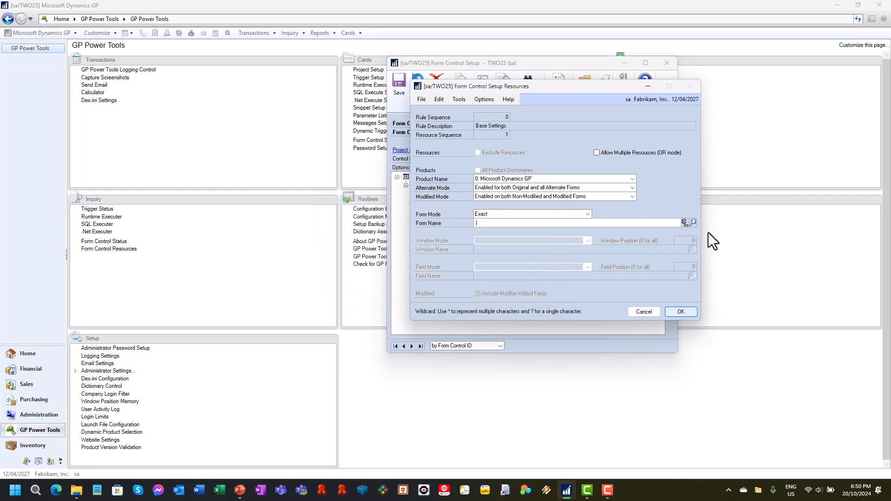
Look up the purchasing transaction form Receivings Transaction Entry (POP_Receivings_Entry) as the base resource's form and accept the resource
left_click(684, 223)
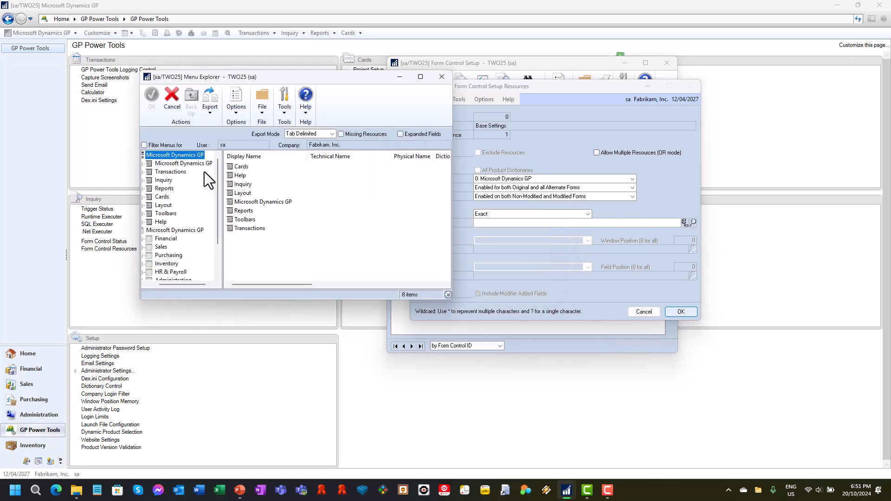
left_click(146, 173)
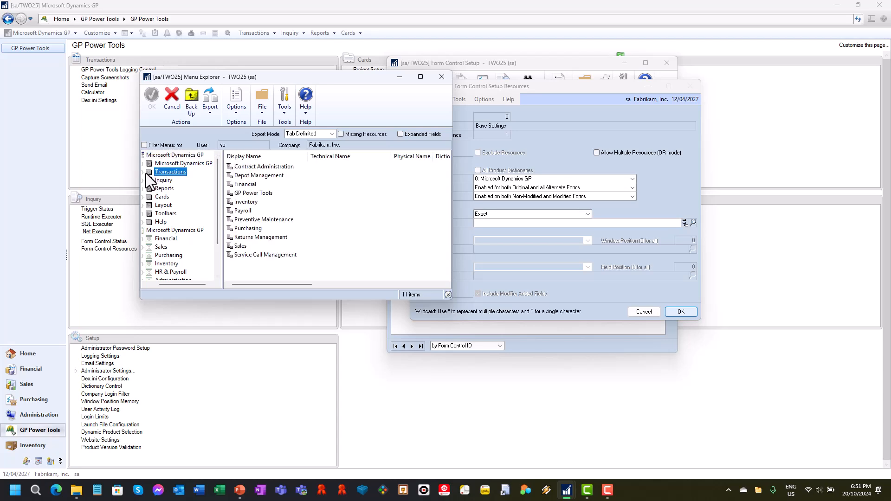
double_click(249, 228)
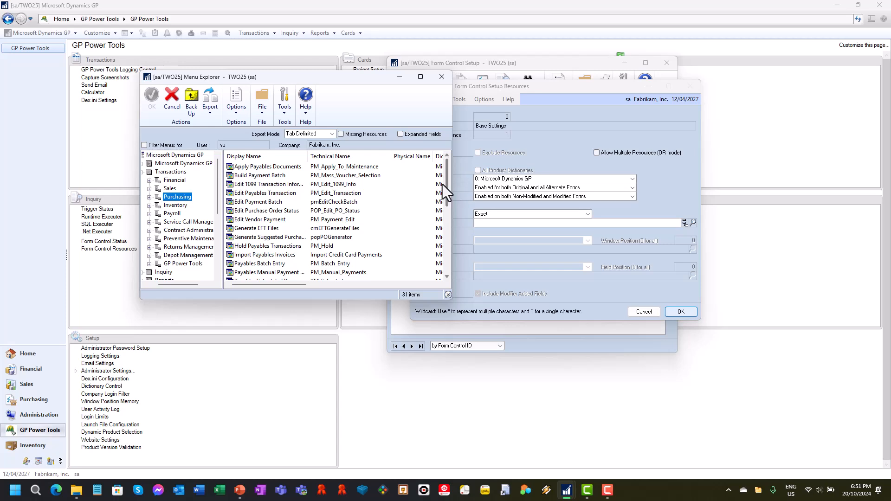
left_click_drag(444, 184, 443, 255)
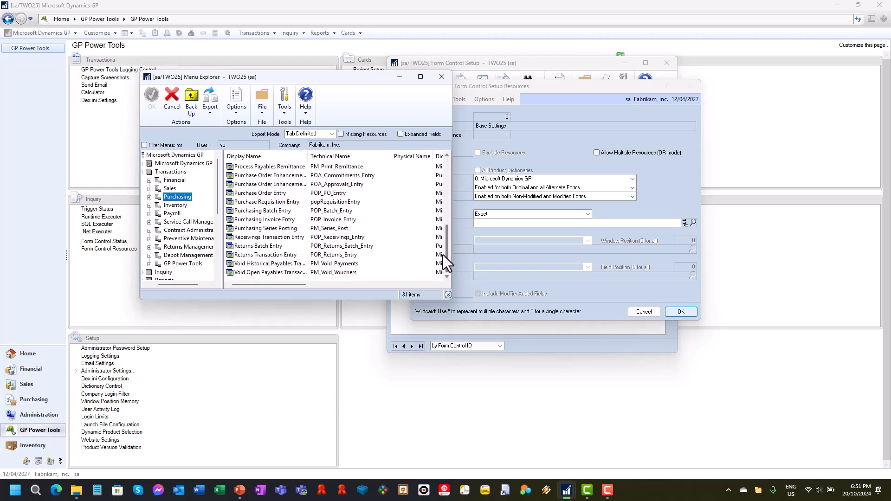
double_click(289, 237)
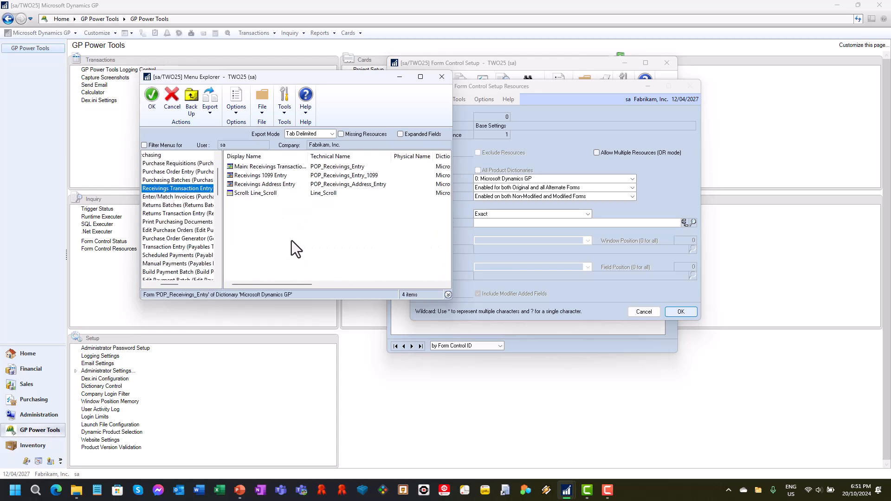
left_click(150, 98)
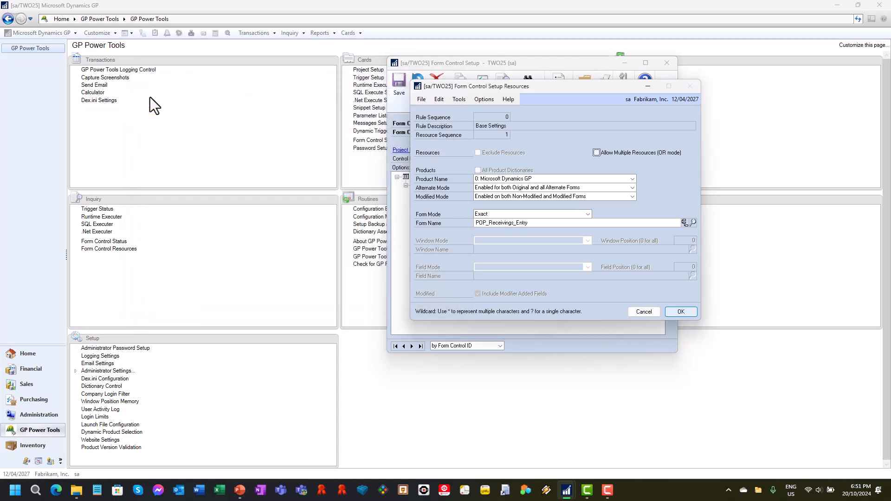
left_click(681, 312)
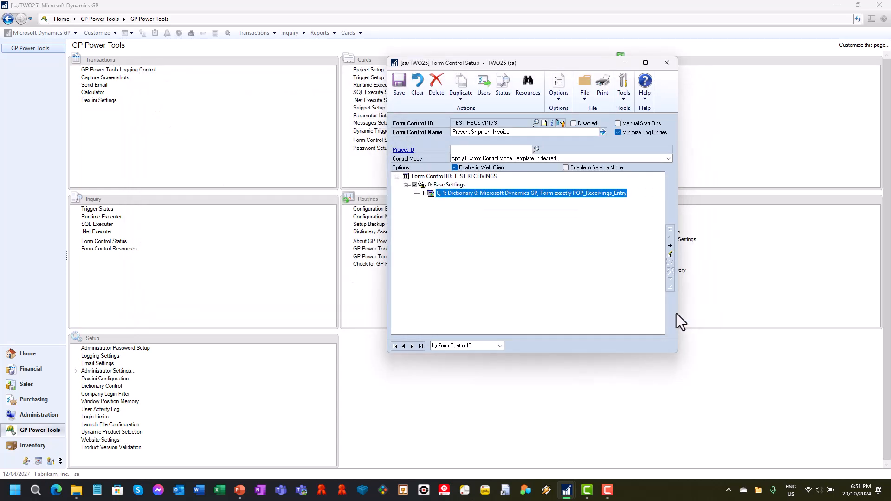
Add a Validate Field Value field rule to the TEST RECEIVINGS form control
left_click(672, 246)
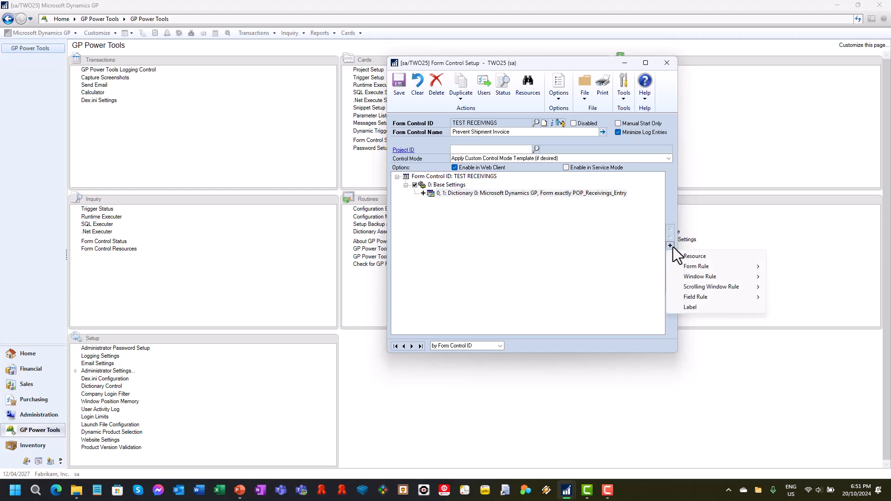
left_click_drag(520, 62, 305, 65)
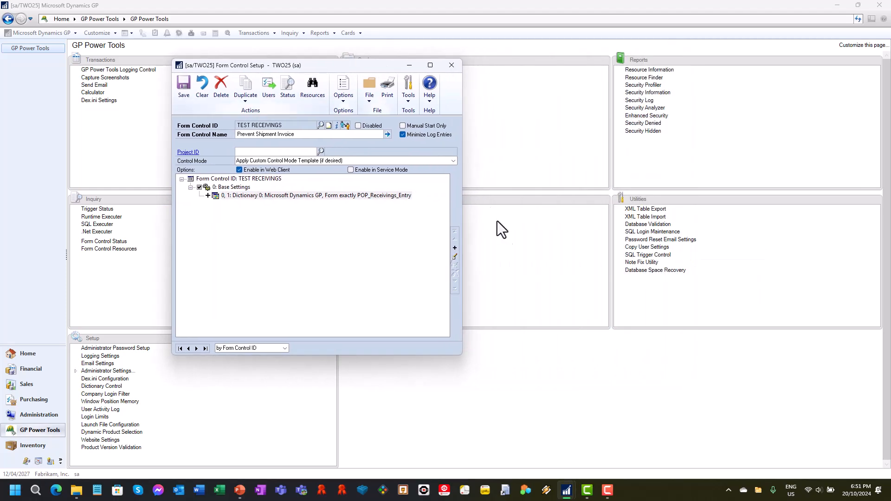
left_click(457, 249)
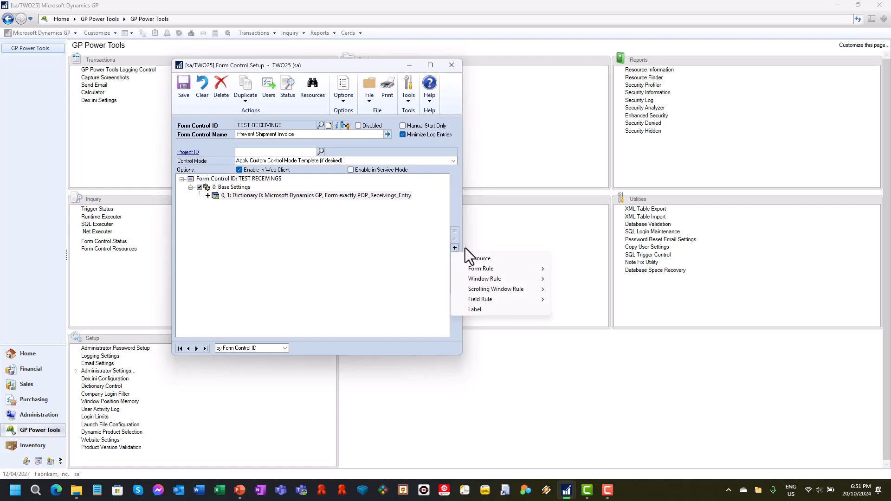
mouse_move(492, 270)
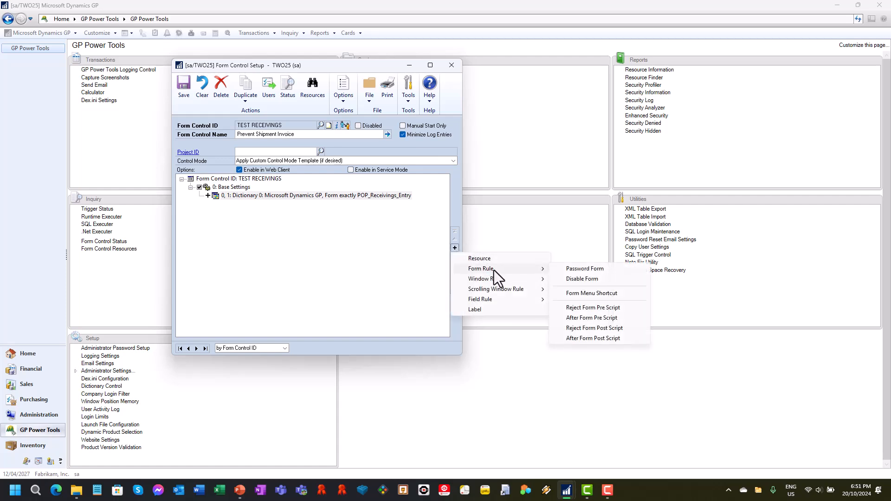
mouse_move(502, 291)
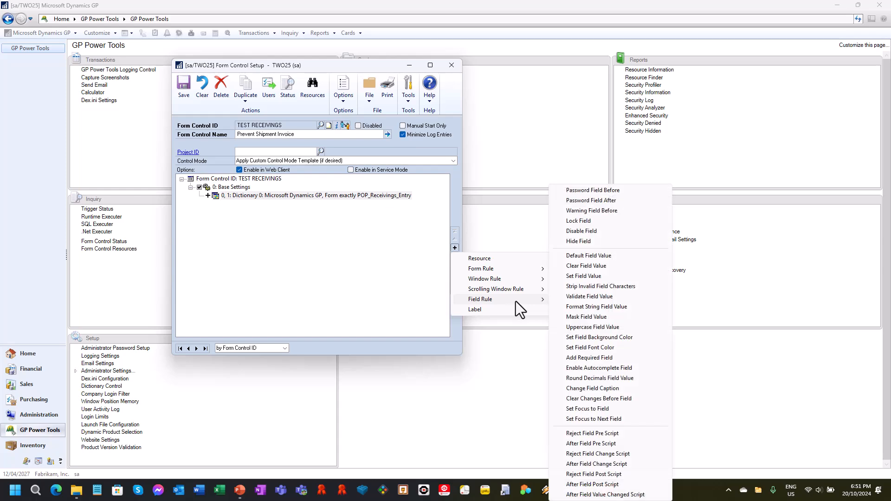
left_click(592, 297)
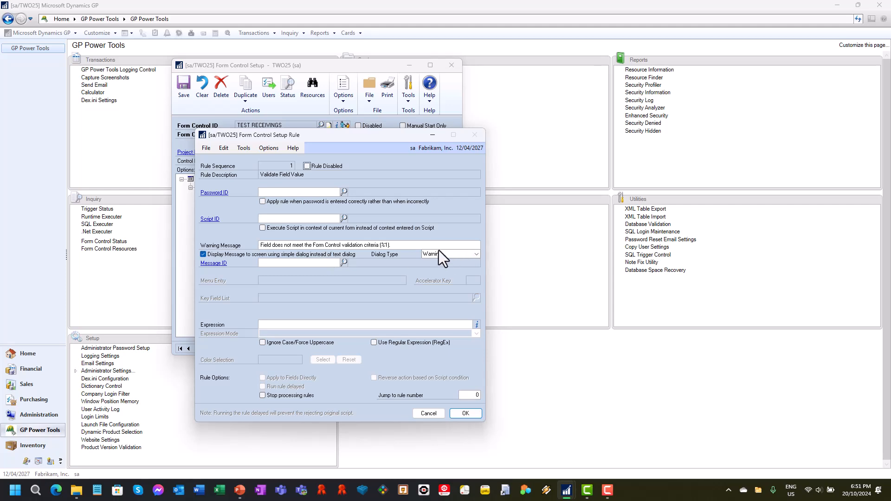
Replace the validation rule's warning message with "Shipment Invoices are not allowed."
left_click_drag(425, 245, 262, 245)
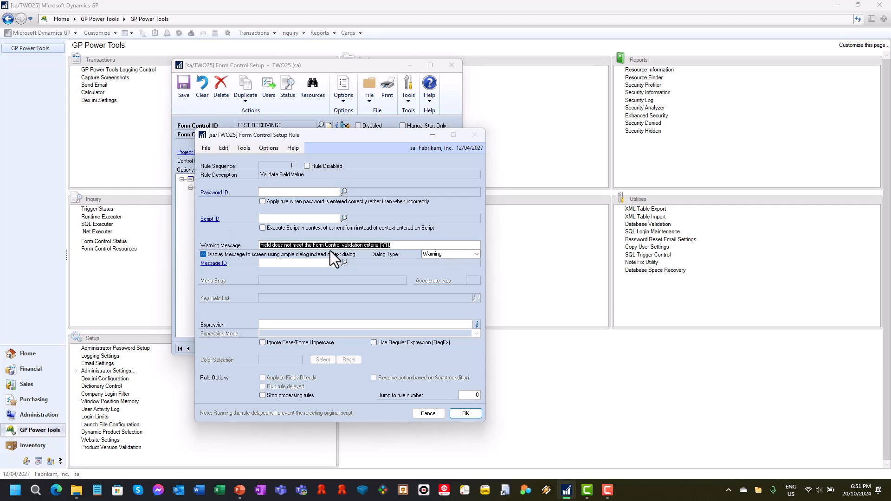
type("Sh")
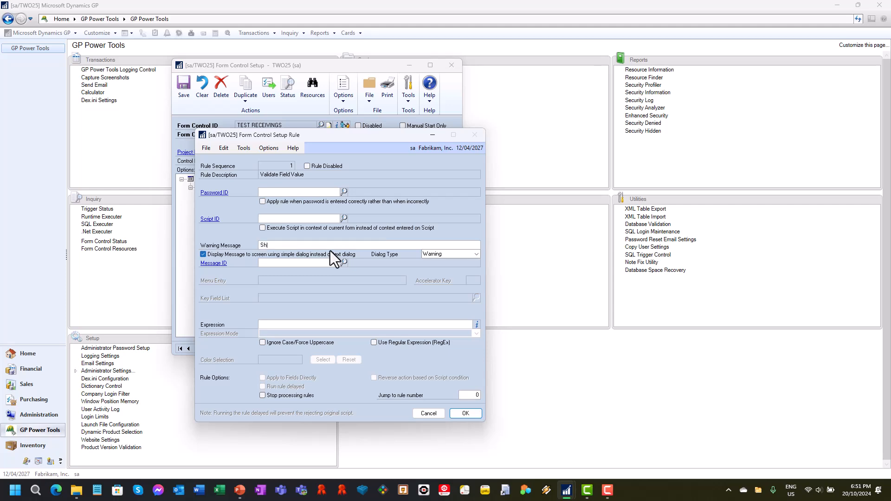
type("ipment Invoices are not allowed.")
Consult the expression usage help for field validation, fill in the rule's expression, and accept the rule
left_click(478, 324)
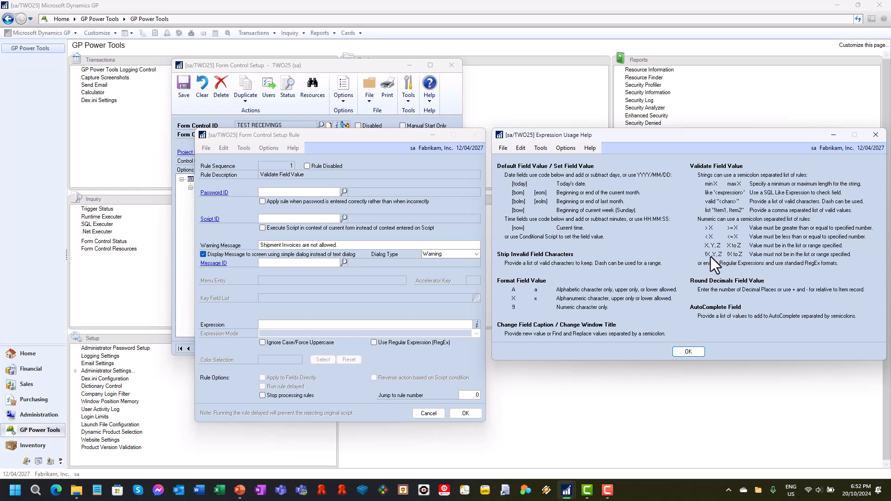
left_click(687, 351)
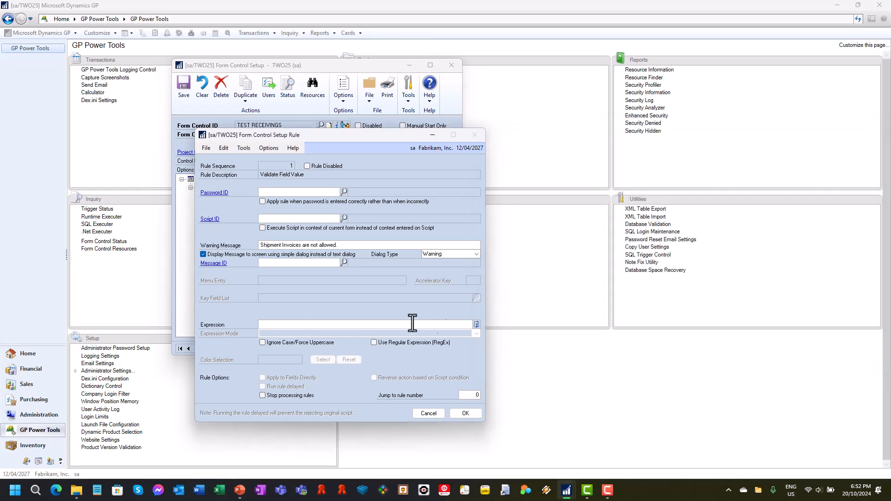
left_click(386, 325)
left_click(459, 411)
Restrict the Validate Field Value rule's resource to the exact field name POP Type, accept it, and save the form control
double_click(335, 211)
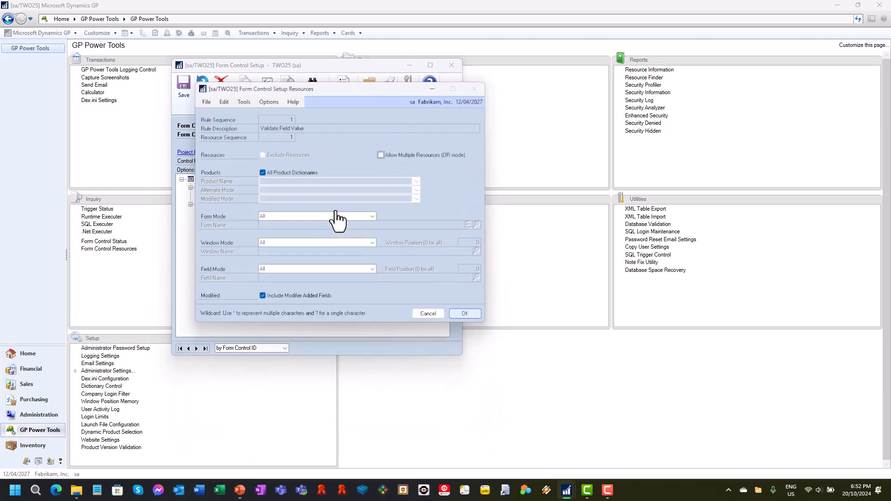
left_click(324, 269)
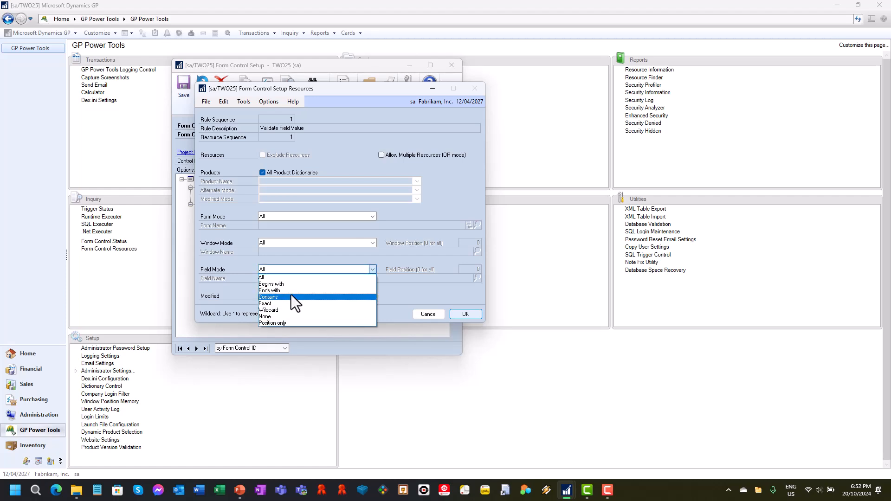
left_click(285, 304)
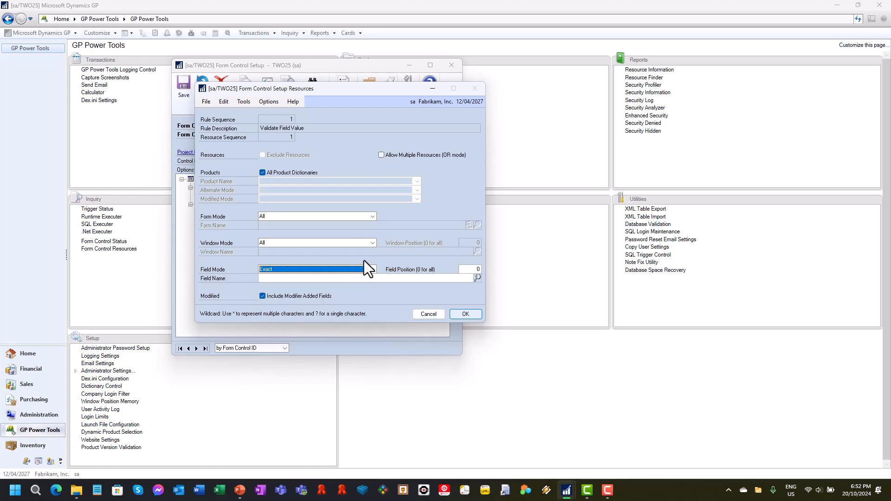
left_click(457, 279)
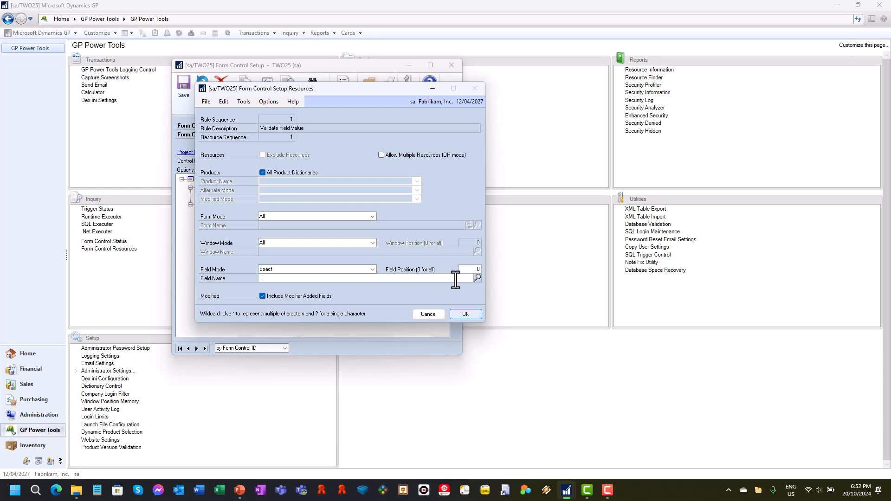
type("POP Type")
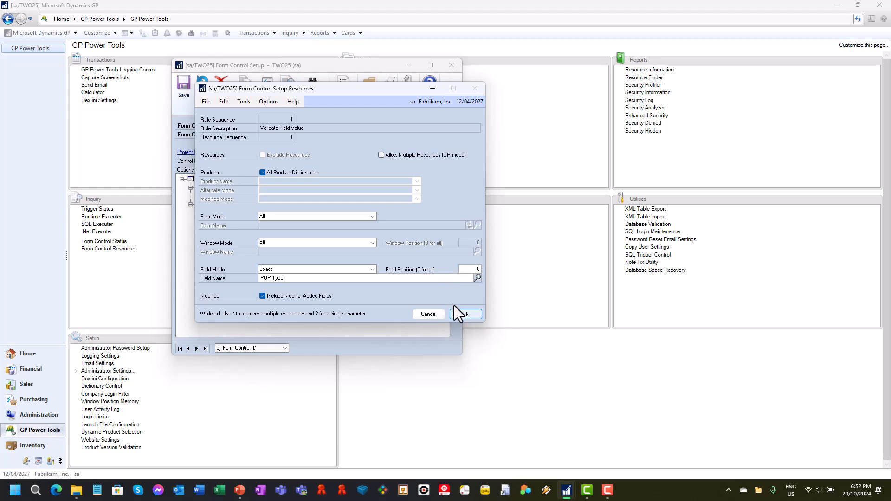
left_click(464, 313)
left_click(181, 88)
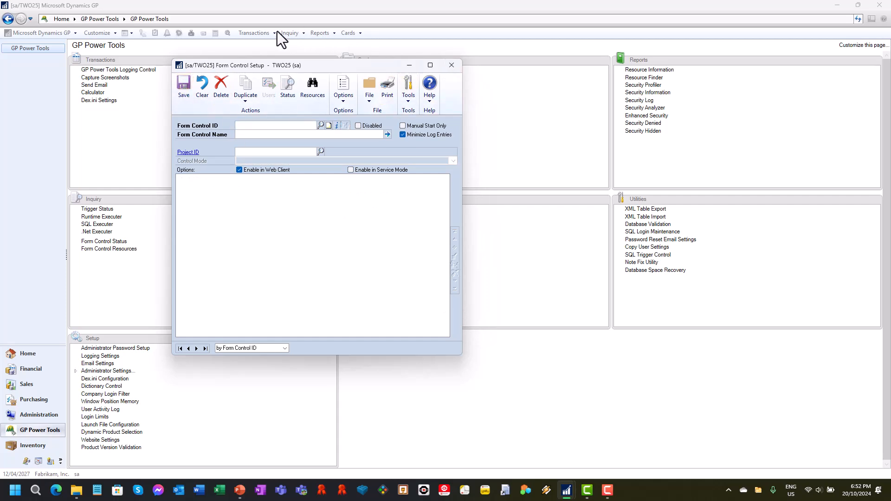
Test the rule by choosing the Shipment/Invoice type in Receivings Transaction Entry, dismiss the warning, and close the window
left_click(260, 33)
mouse_move(271, 62)
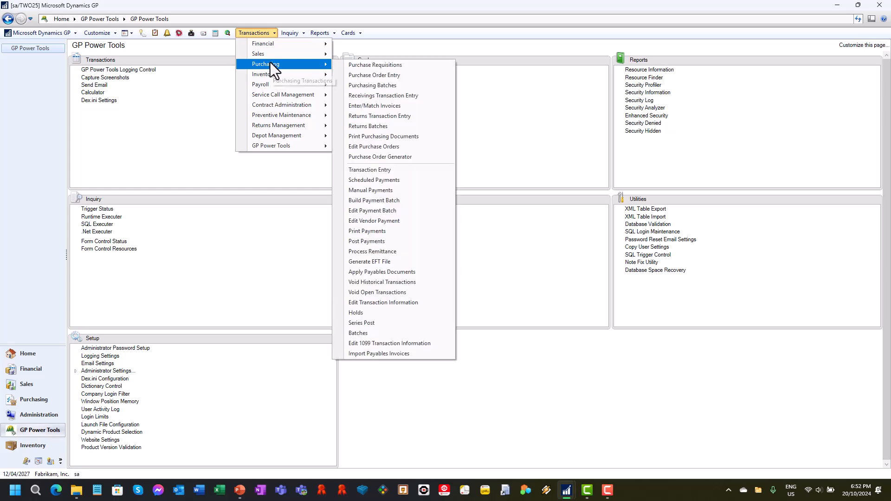
left_click(412, 96)
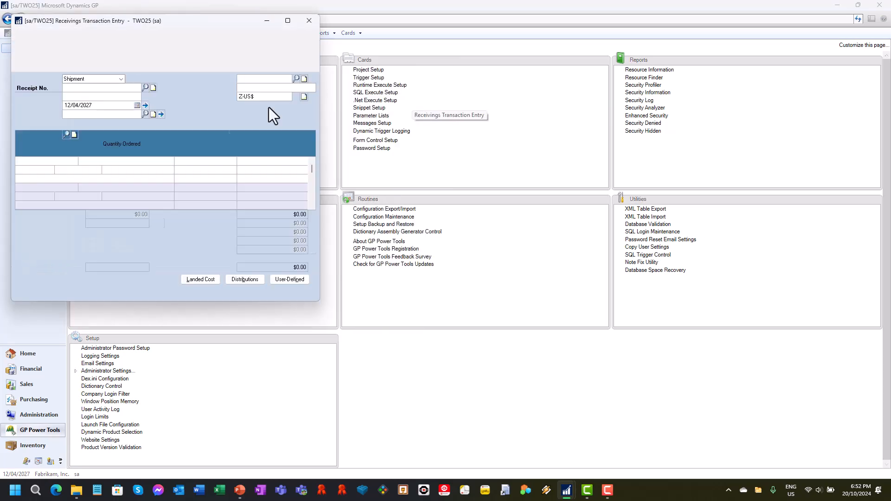
left_click(113, 80)
left_click(96, 95)
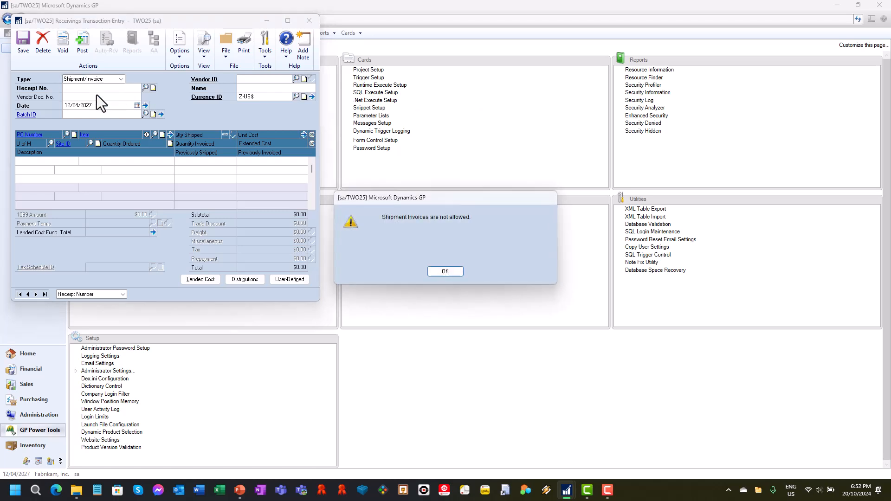
left_click(454, 273)
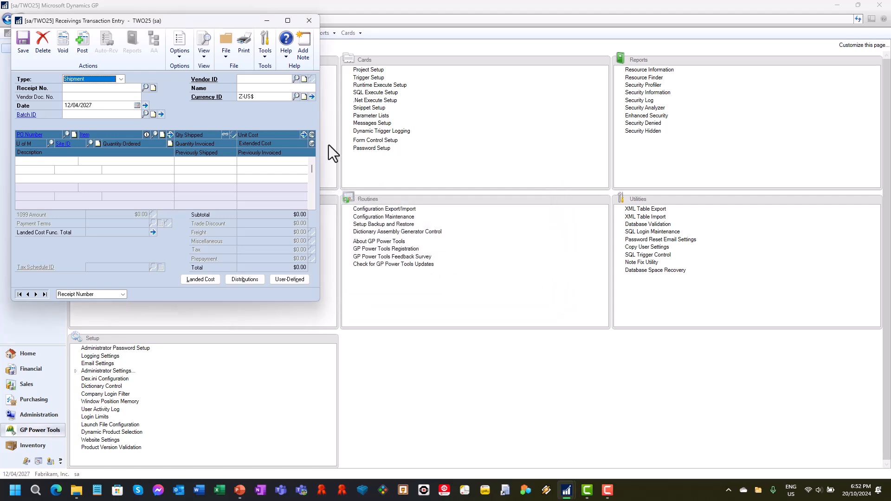
left_click(312, 20)
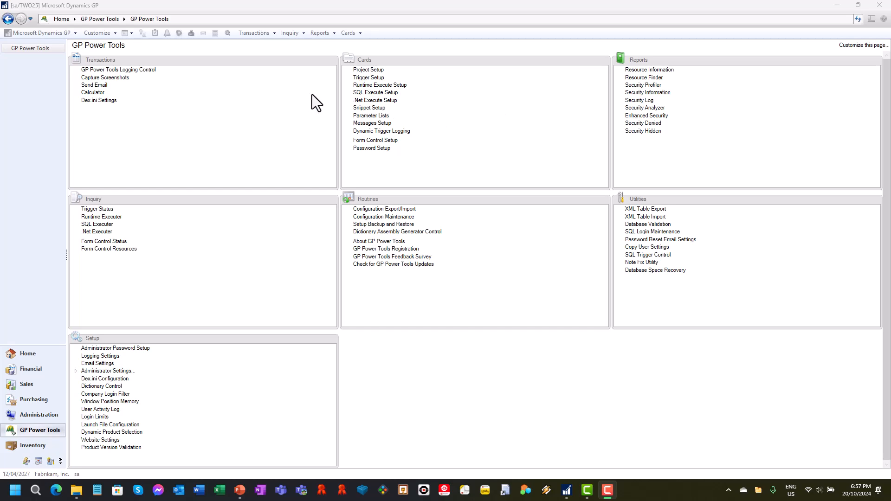
View the field labels in the sales Customer Maintenance window and close it
left_click(347, 36)
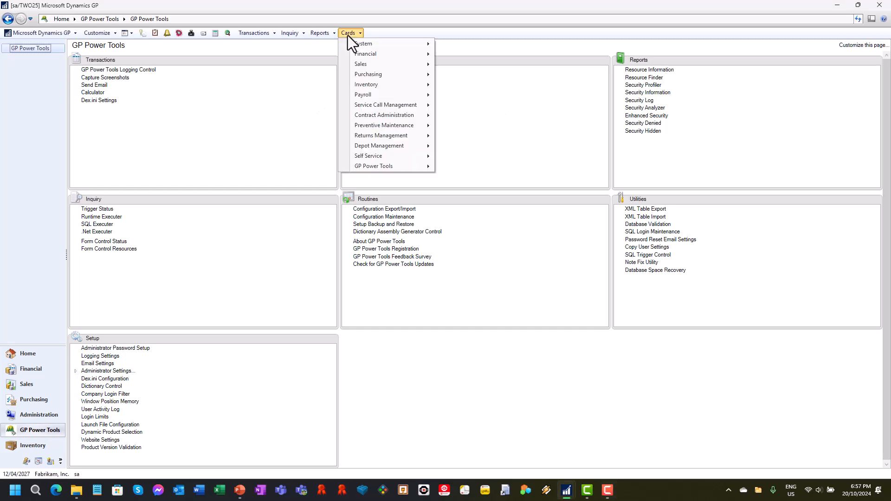
mouse_move(384, 75)
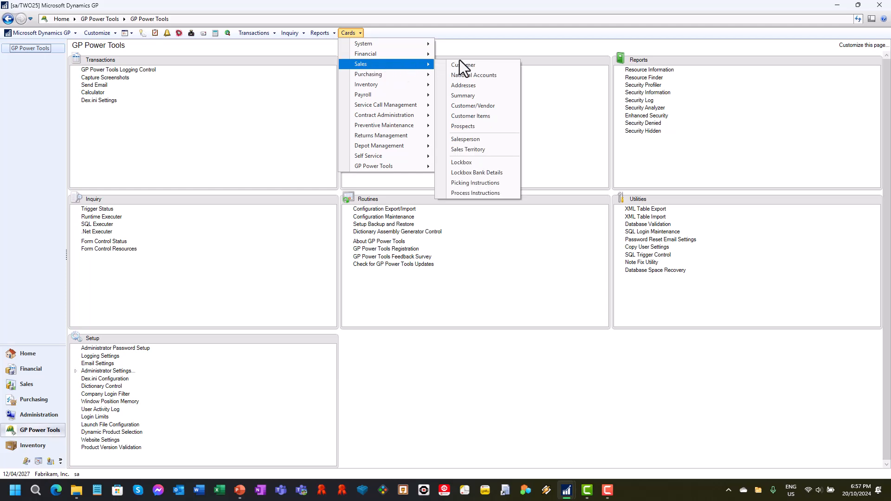
left_click(462, 64)
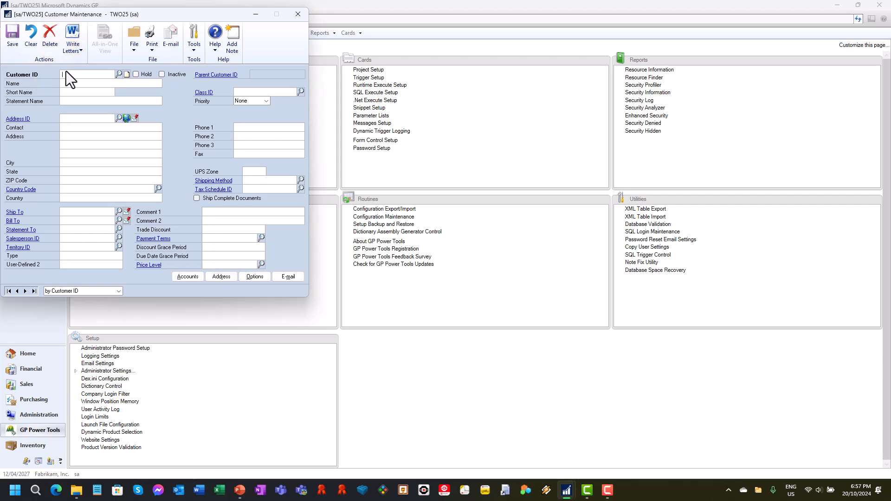
left_click(298, 15)
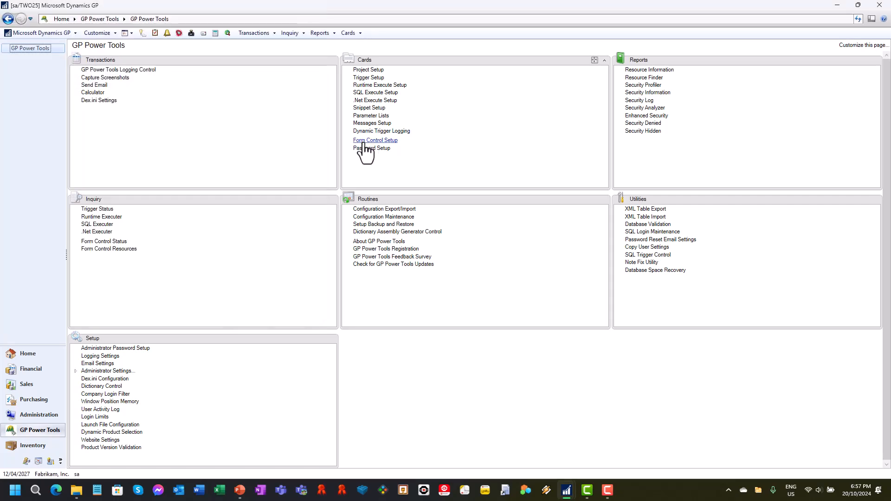
Create a form control with the ID TEST CUSTOMER and the name "Rename Customer & Strip Invalid Characters"
left_click(364, 141)
type("TEST")
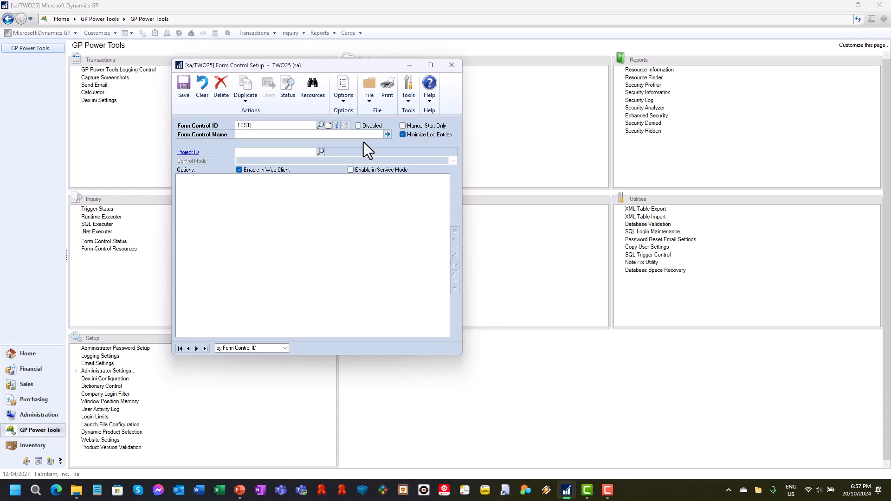
type(" CUSTOMER")
key("Tab")
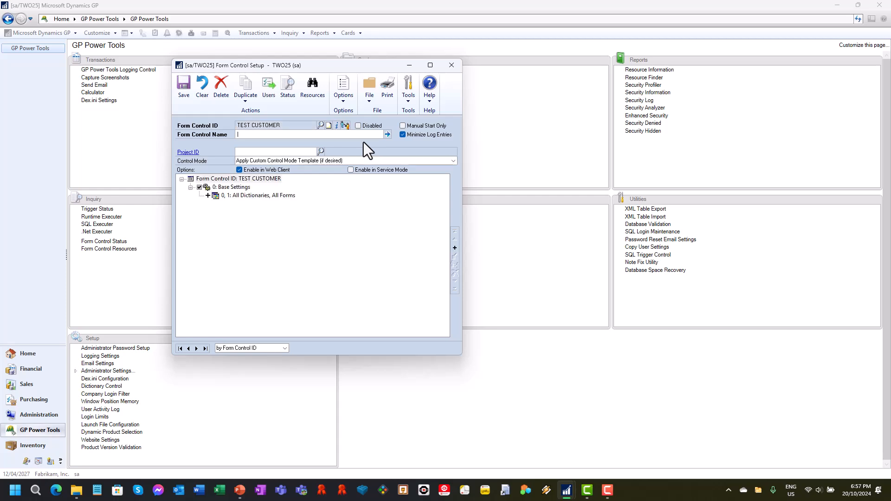
type("Rename Customer & Strip Invalid Characters")
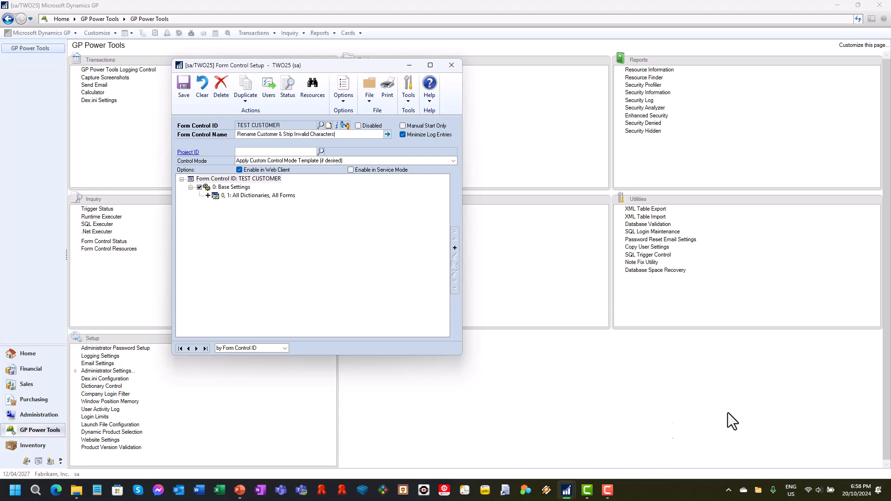
Limit the first base resource to forms beginning with RM_, allow multiple resources in OR mode, and accept it
left_click(283, 196)
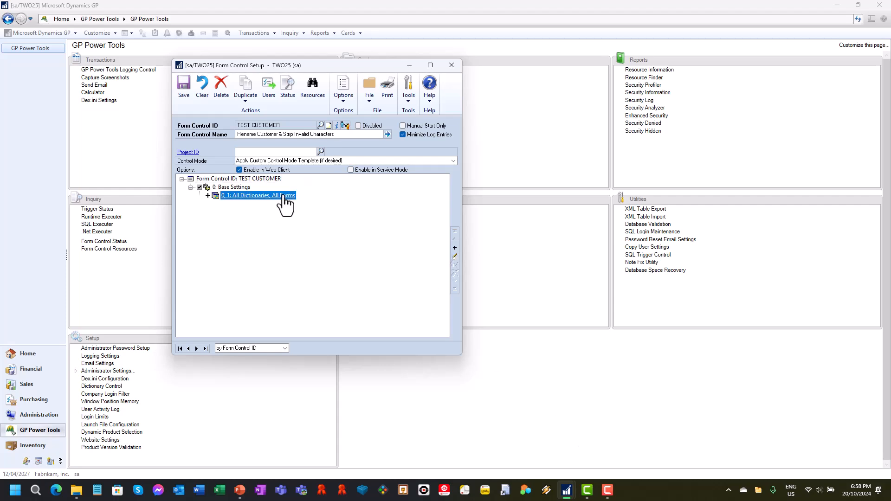
double_click(283, 195)
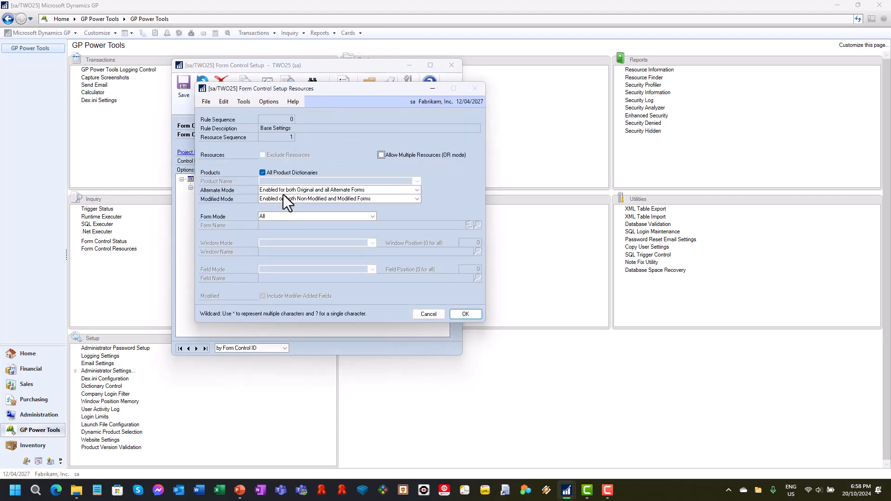
left_click(308, 214)
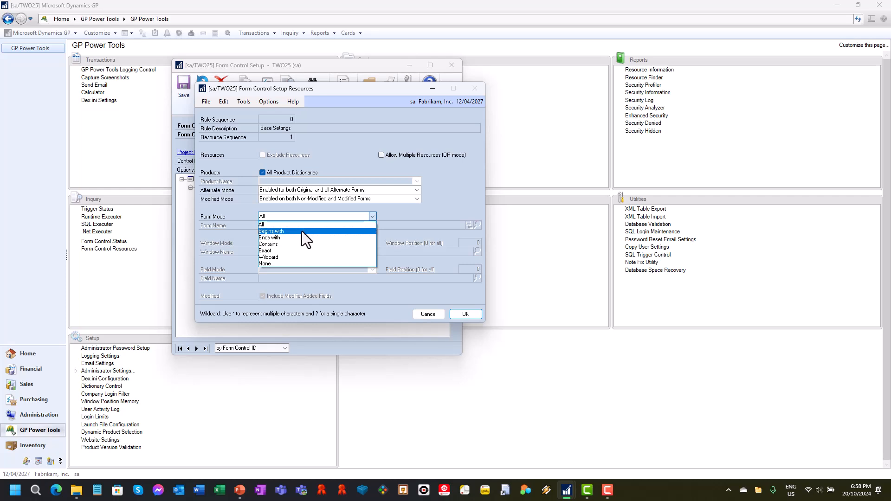
left_click(301, 230)
type("RM_")
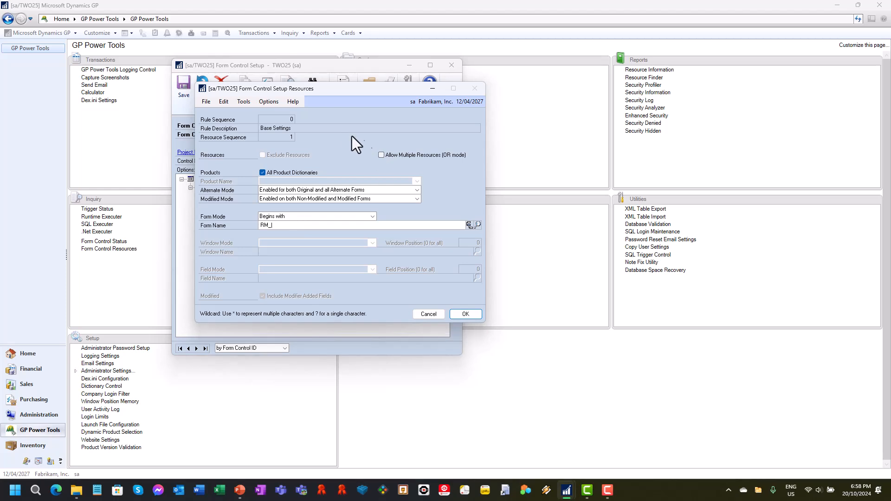
left_click(381, 155)
left_click(464, 314)
Add a second base resource for forms beginning with SOP_ with multiple resources (OR mode) allowed
left_click(455, 248)
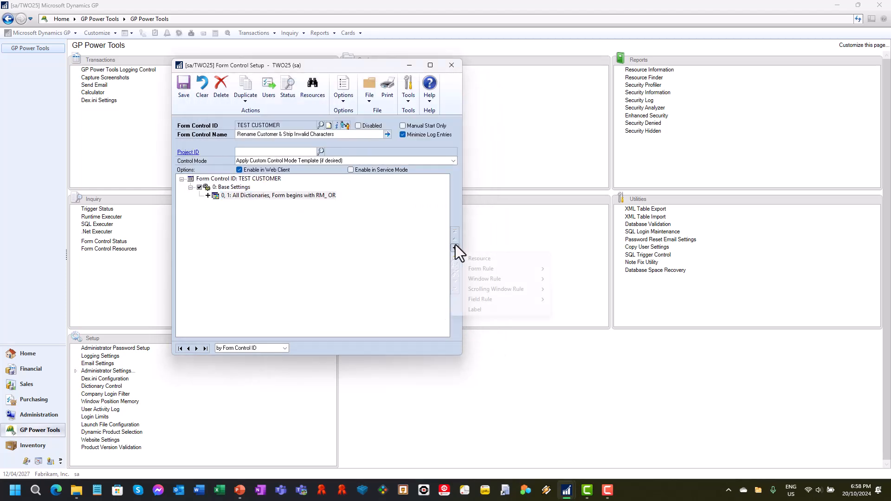
left_click(488, 257)
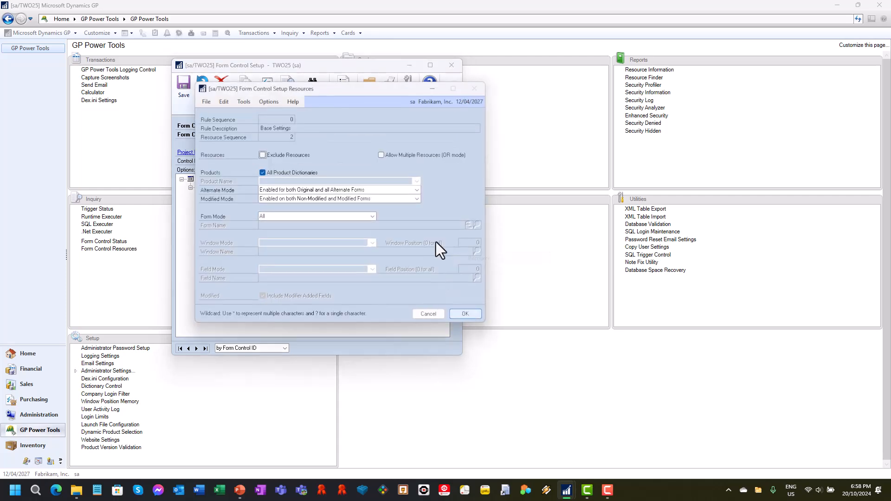
left_click(308, 217)
left_click(299, 232)
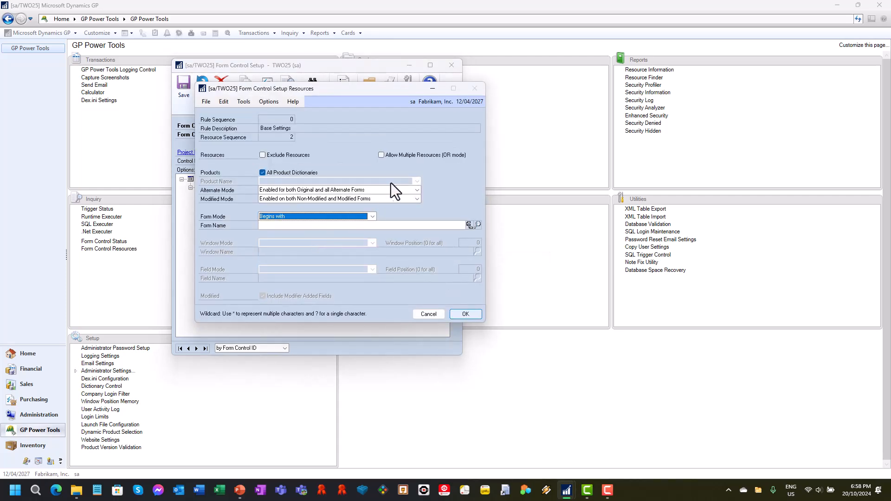
left_click(315, 228)
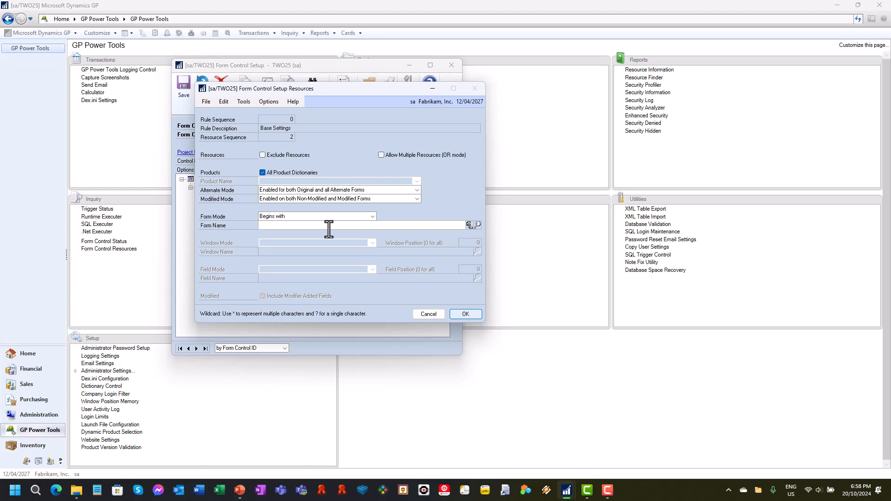
type("SOP_")
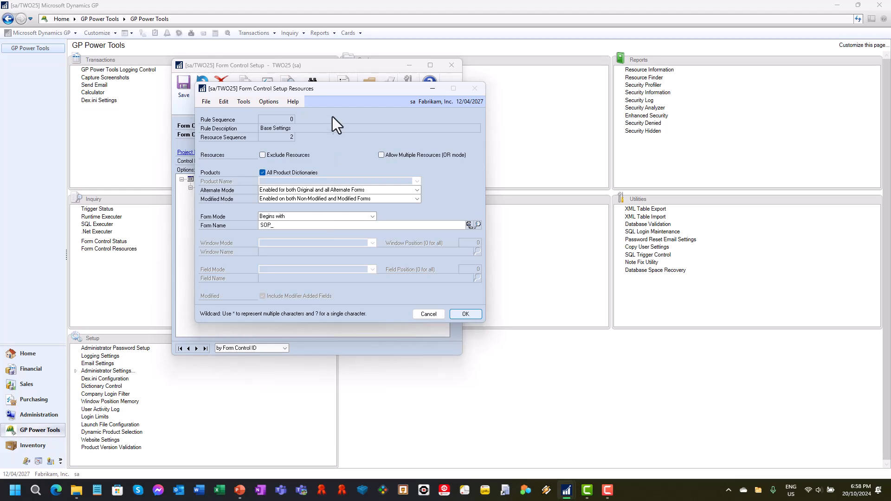
left_click(381, 155)
left_click(466, 314)
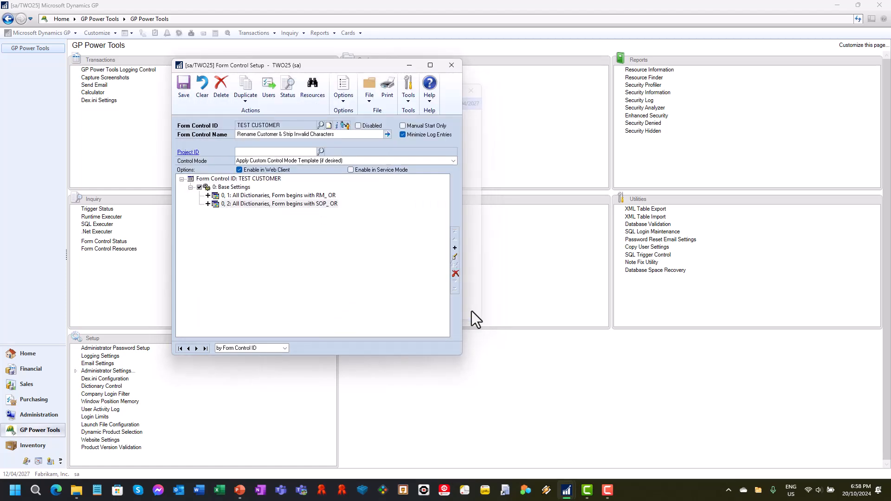
Add a third base resource for forms beginning with IVC_ with multiple resources (OR mode) allowed
left_click(455, 249)
left_click(486, 261)
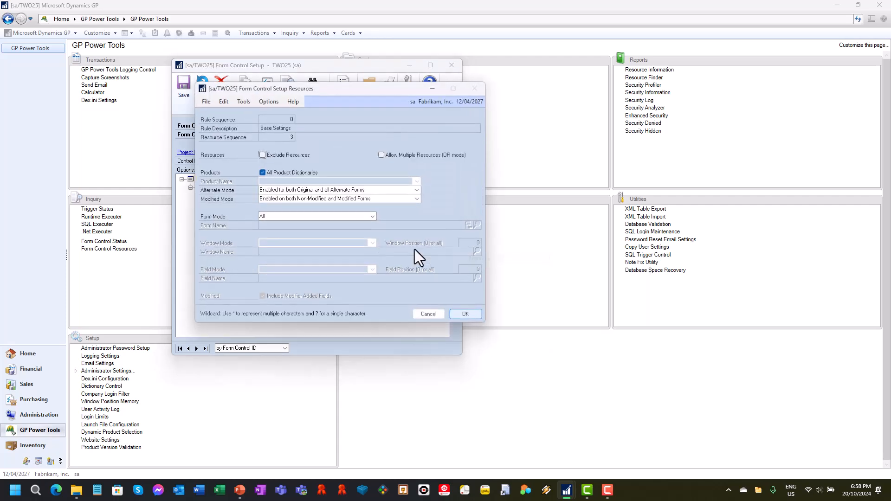
left_click(316, 215)
left_click(314, 230)
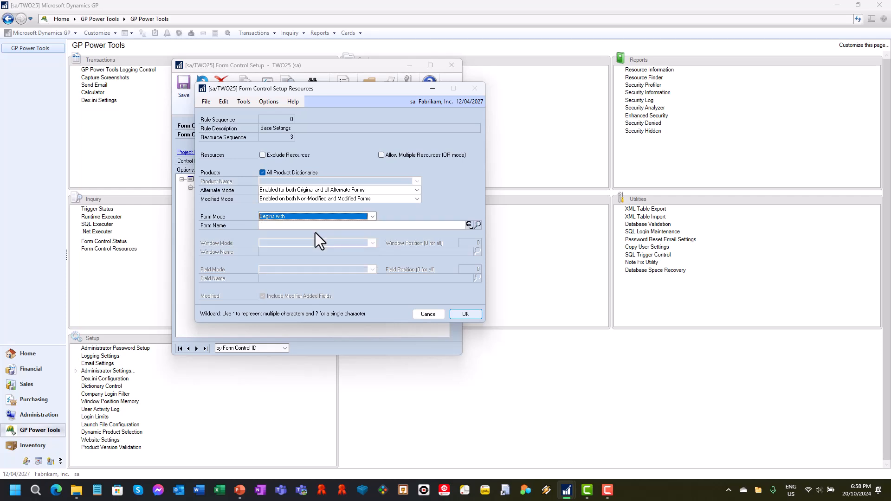
left_click(316, 226)
type("IVC_")
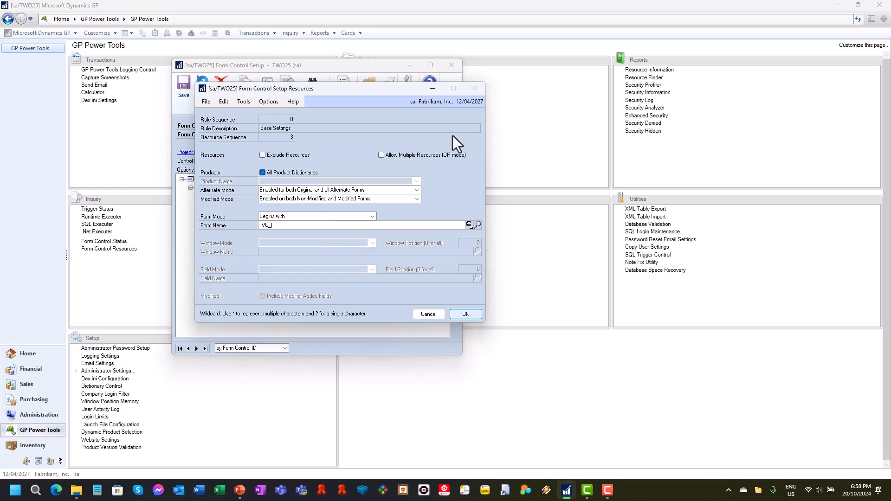
left_click(433, 154)
left_click(465, 314)
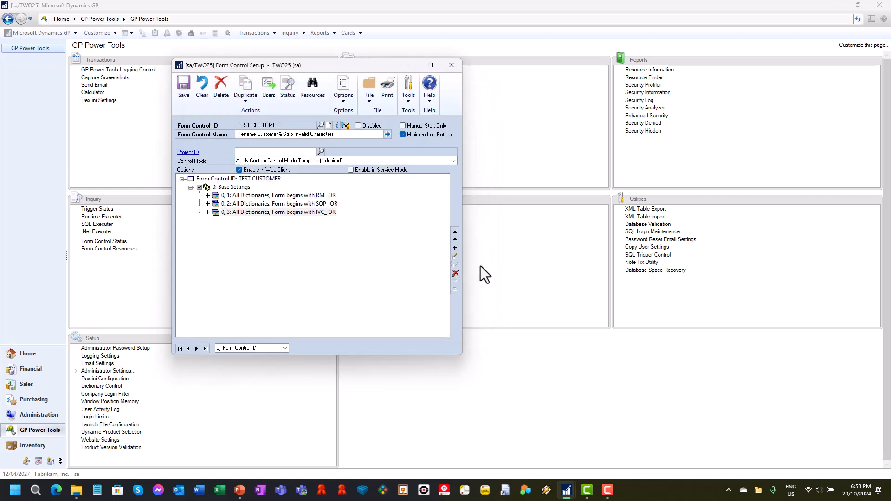
Add a fourth base resource for forms beginning with SVC_ with multiple resources (OR mode) allowed
left_click(456, 247)
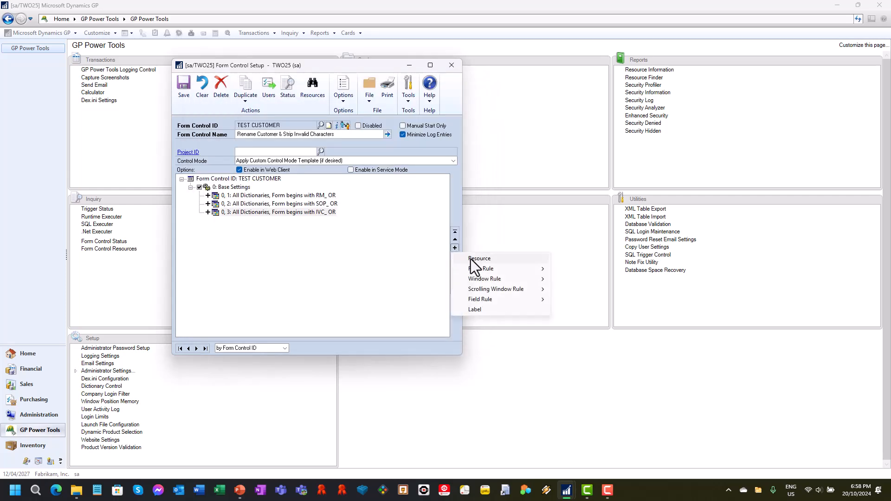
left_click(471, 258)
left_click(381, 155)
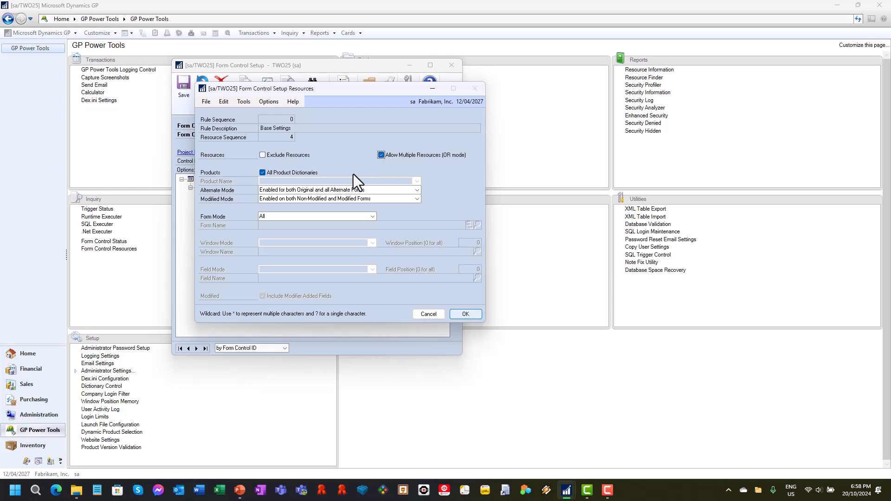
left_click(282, 217)
left_click(327, 233)
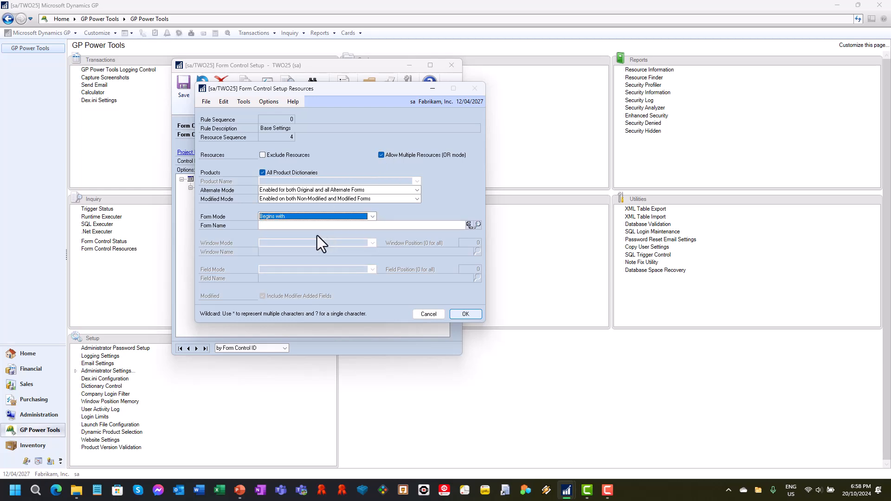
left_click(304, 226)
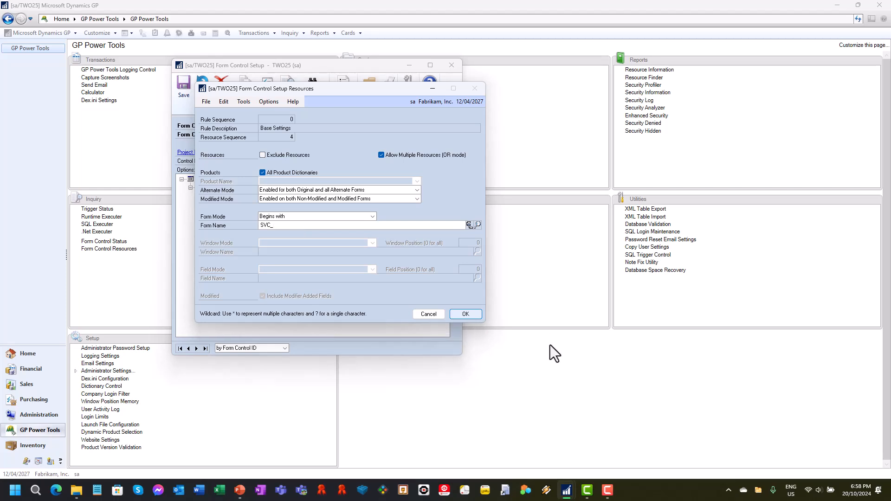
left_click(477, 316)
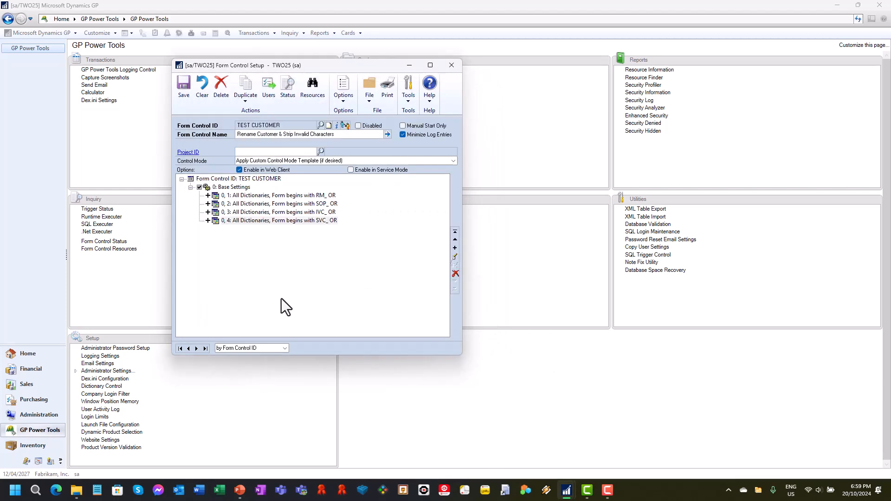
Add a Change Window Title rule whose expression replaces Customer with Client
left_click(455, 248)
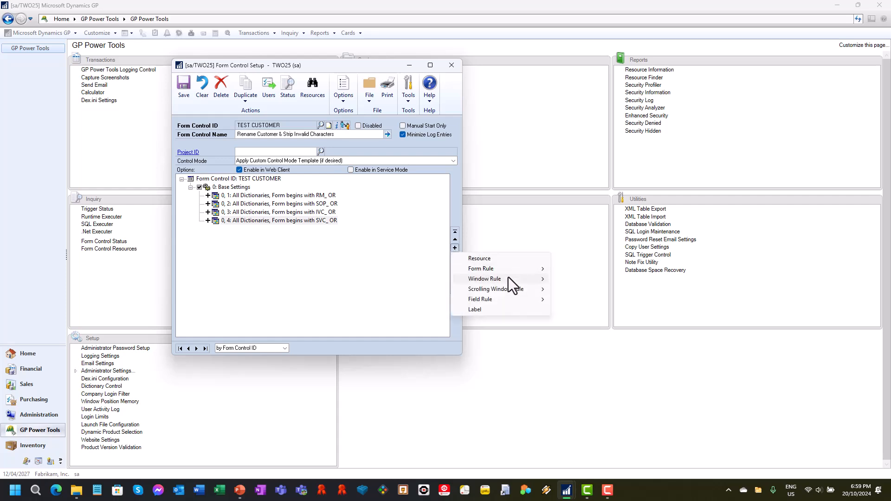
mouse_move(509, 280)
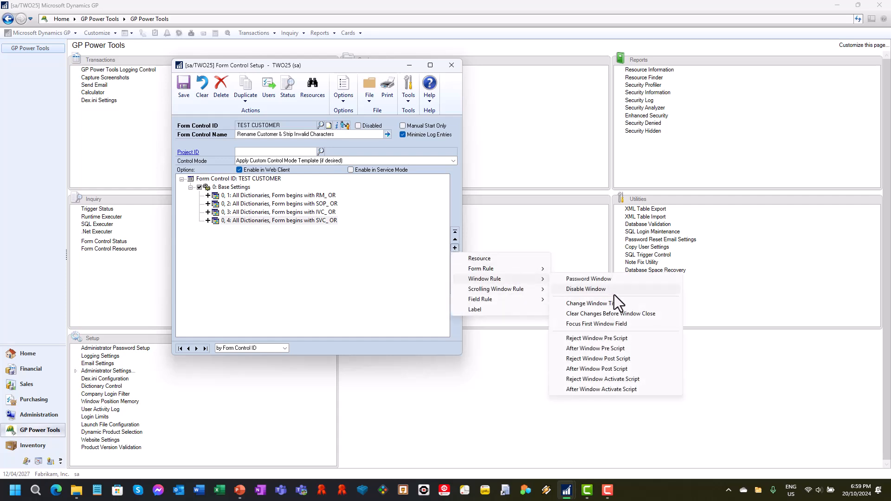
left_click(603, 304)
left_click(310, 326)
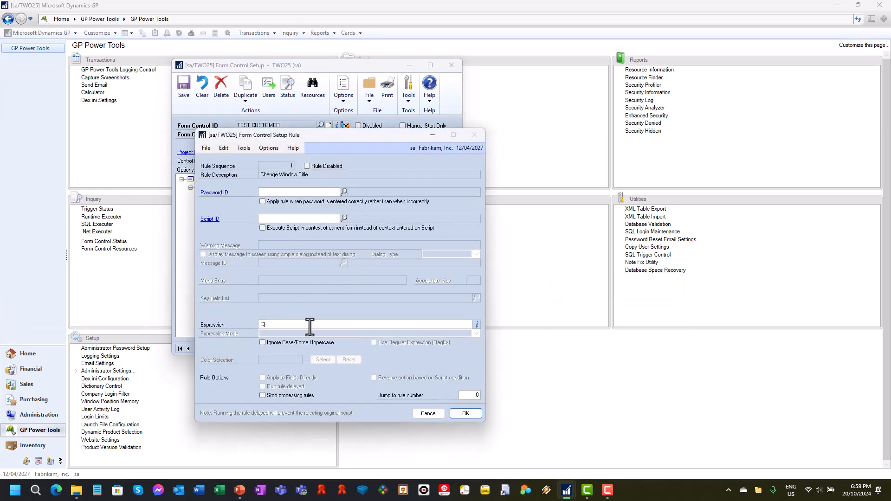
type("Customer;Client")
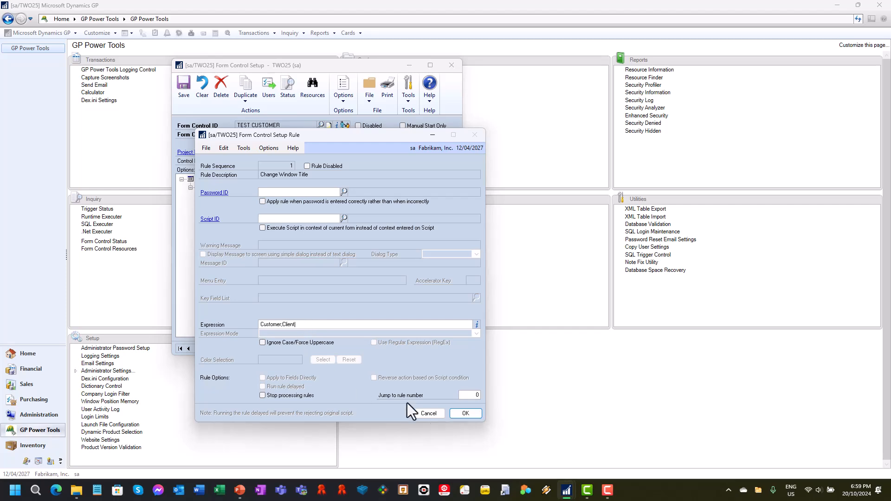
left_click(457, 414)
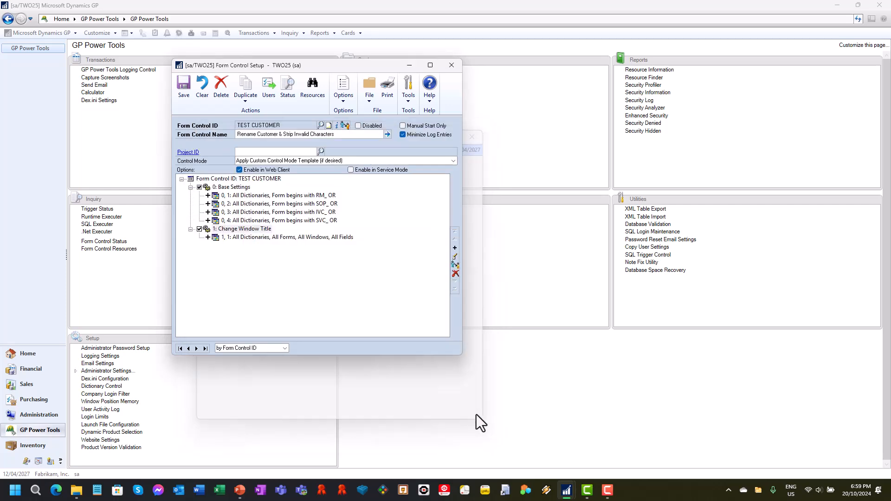
Add a Change Field Caption rule whose expression replaces Customer with Client
left_click(458, 250)
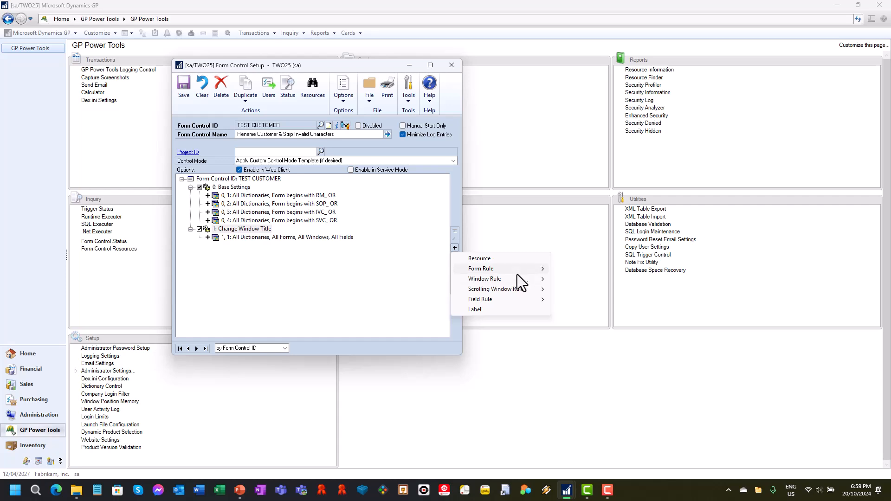
left_click(515, 298)
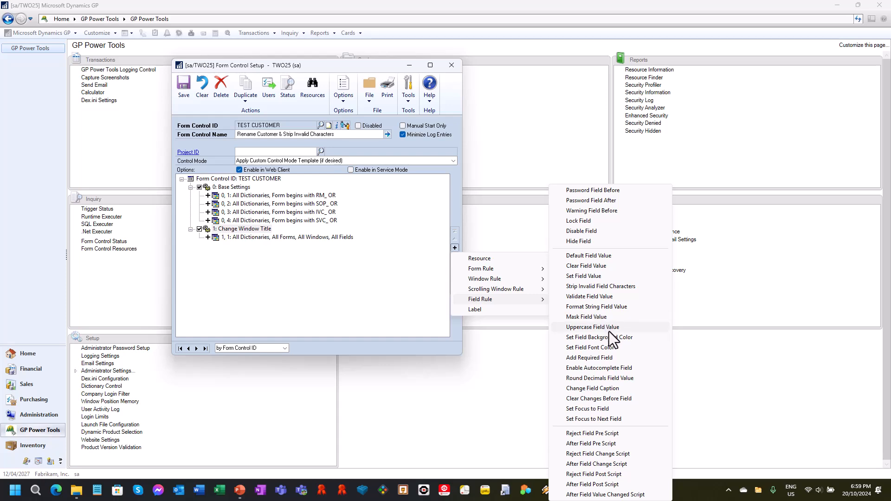
left_click(609, 387)
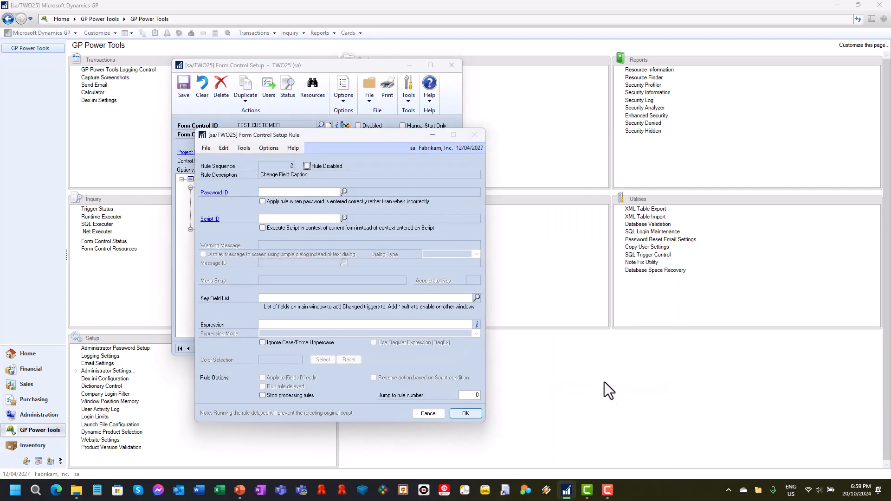
left_click(320, 324)
type("Custome")
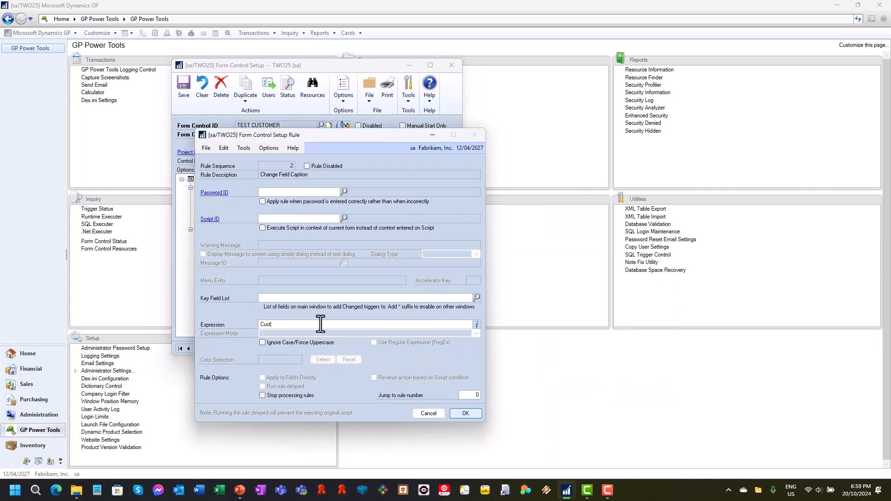
type("r;Client")
left_click(472, 417)
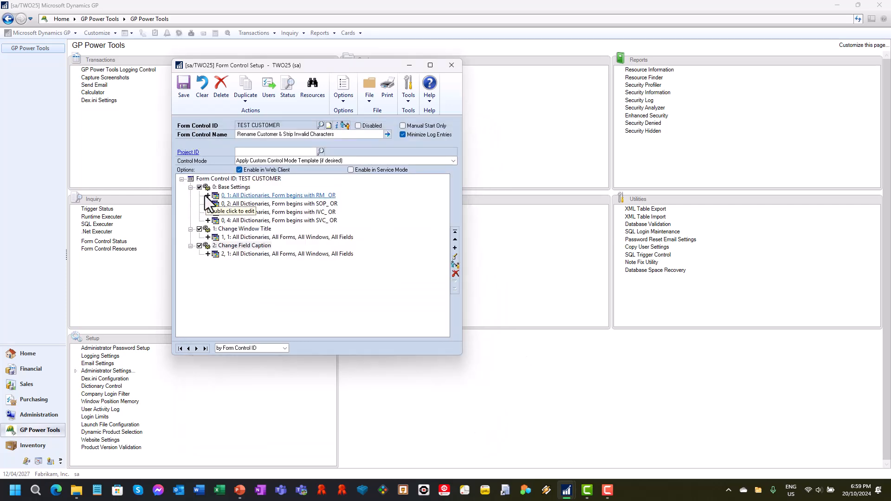
Add a Strip Invalid Field Characters rule, accepting its default expression with Ignore Case/Force Uppercase enabled
left_click(458, 252)
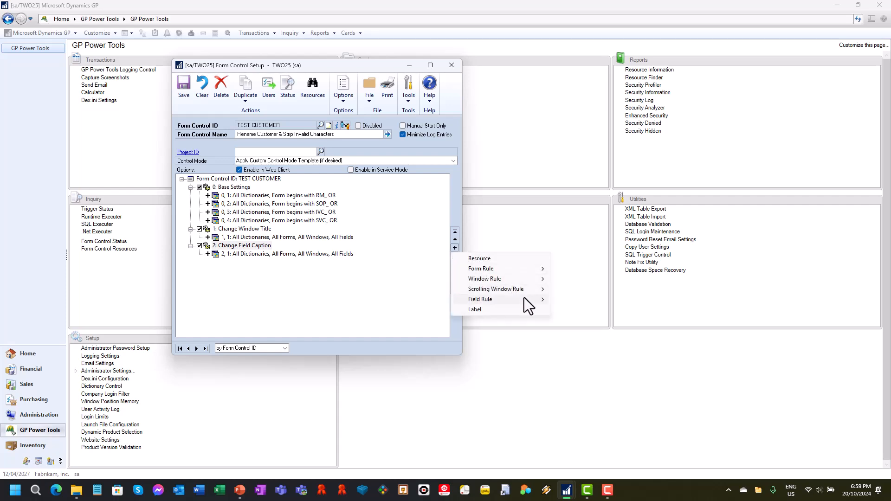
mouse_move(528, 291)
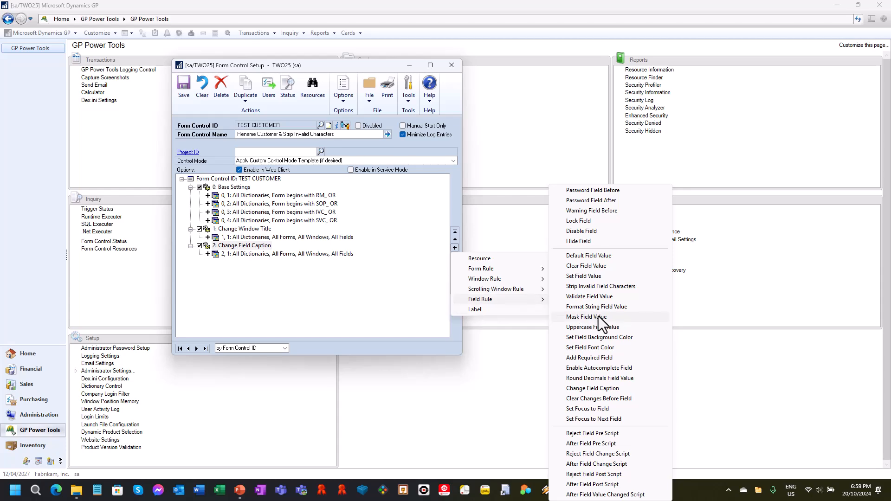
left_click(619, 287)
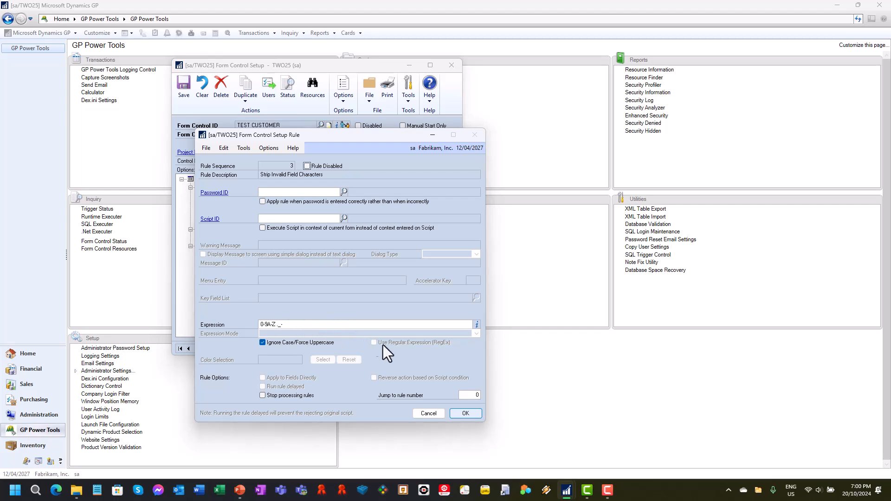
left_click(466, 414)
Limit the Strip Invalid Field Characters resource to fields beginning with Customer Number, then save the form control and close its setup
double_click(346, 271)
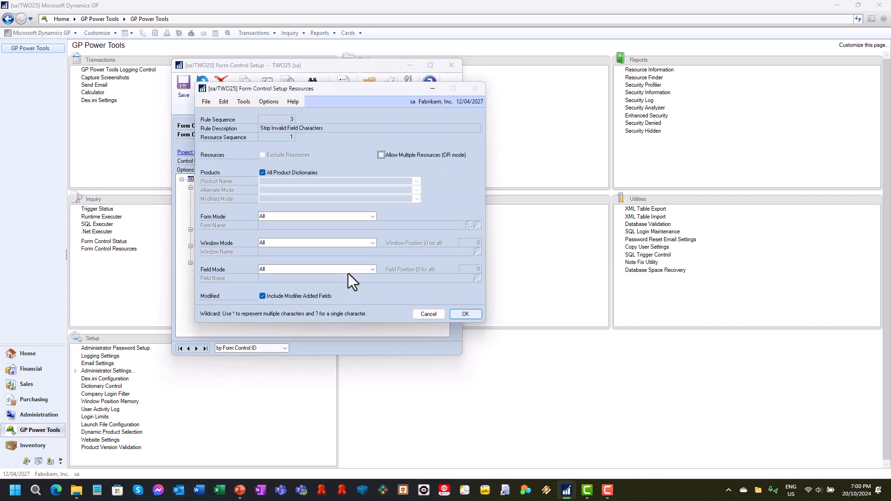
left_click(308, 269)
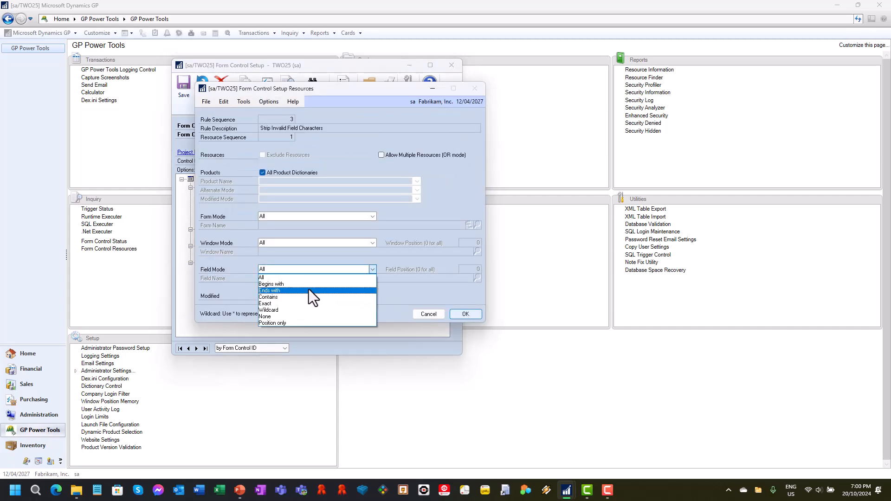
left_click(312, 287)
left_click(399, 279)
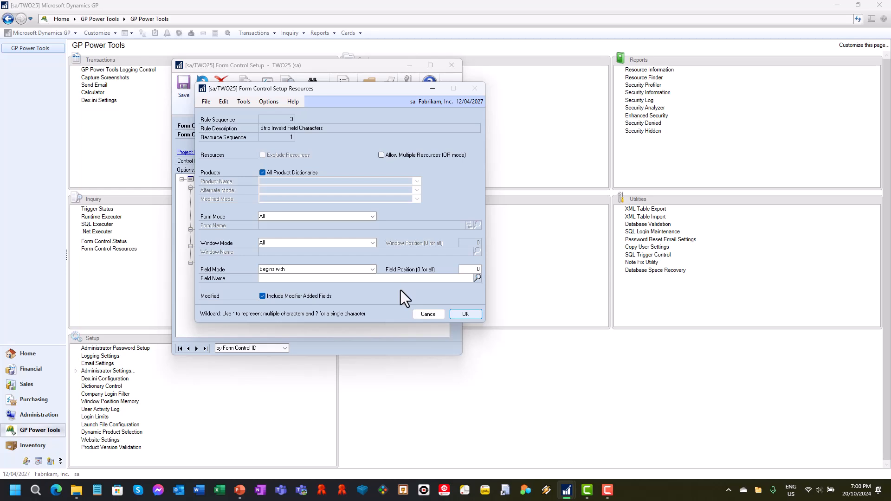
type("Customer Number")
left_click(466, 314)
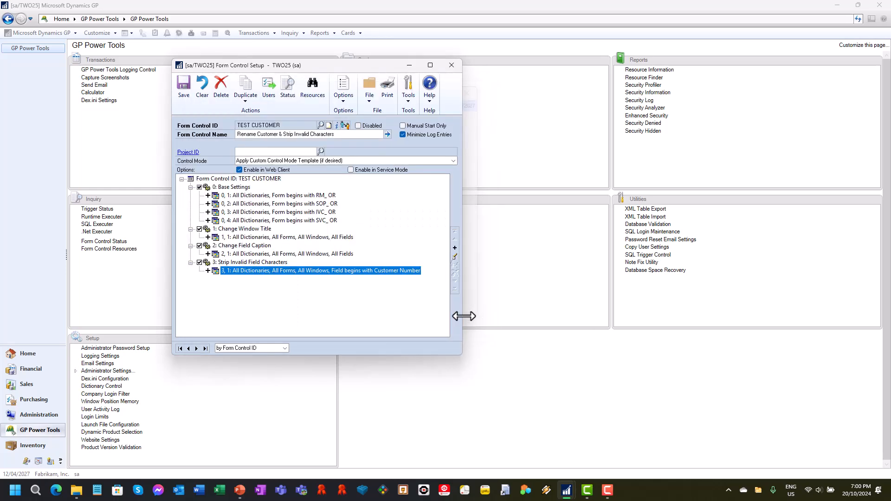
left_click(187, 88)
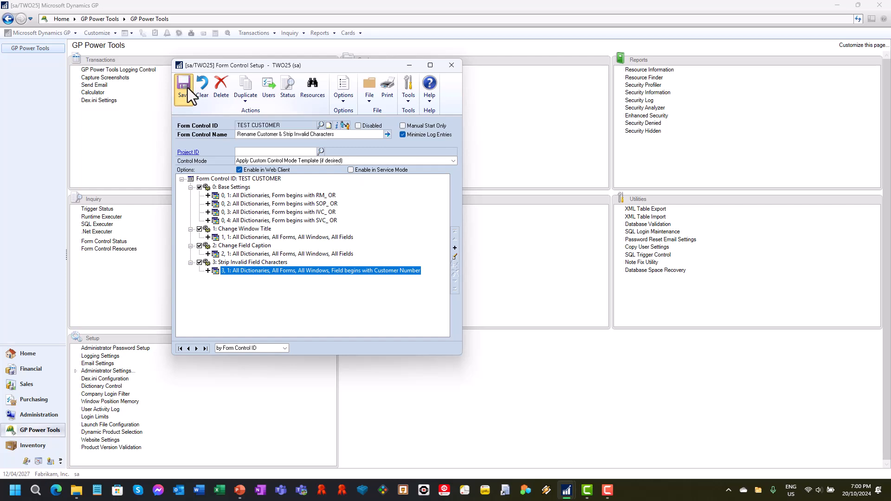
left_click(452, 66)
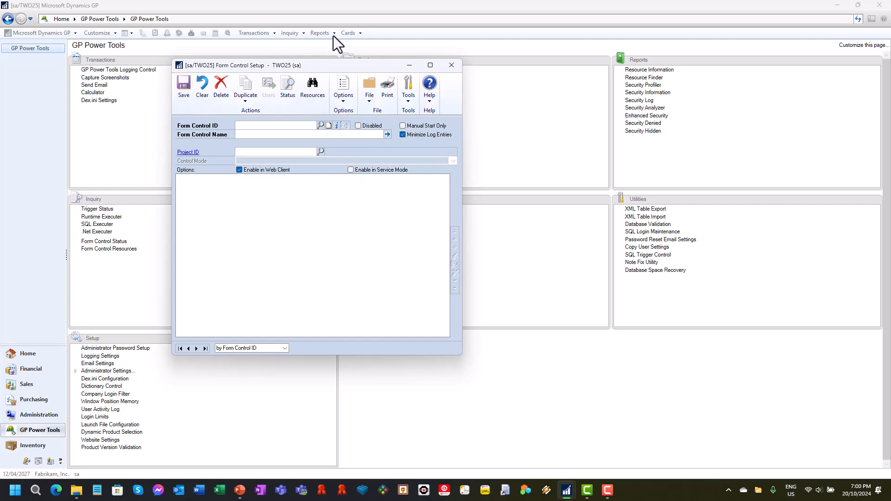
Open the Sales customer card and test the stripping by entering a client ID surrounded by invalid characters such as !@# and ^
left_click(348, 33)
mouse_move(365, 65)
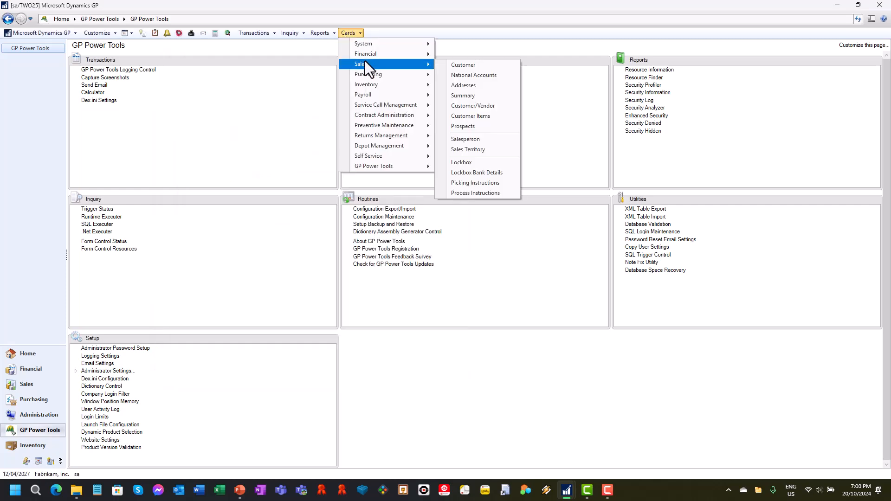
left_click(468, 70)
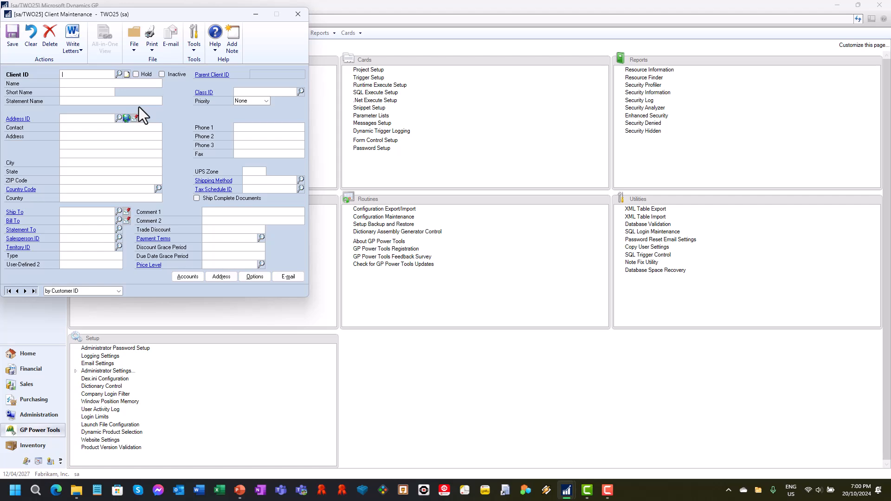
type("!@#AARON")
type("FIT001^")
key("Tab")
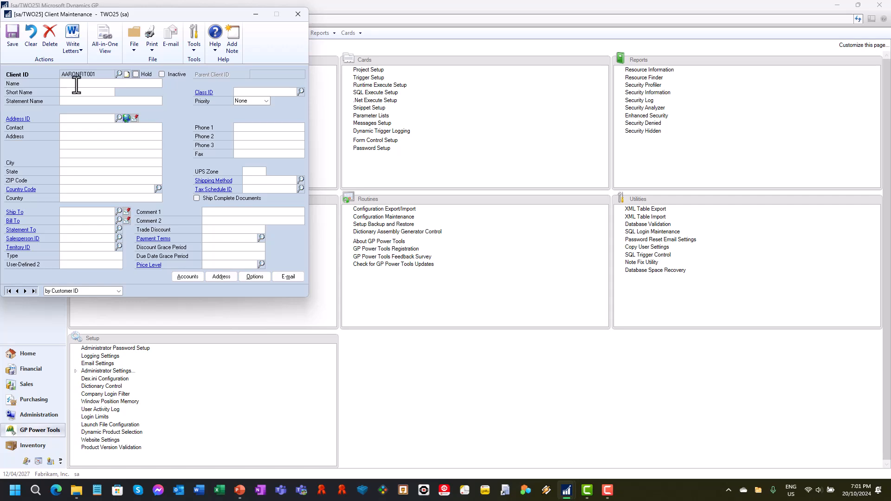
Clear the card, retest with an existing client ID surrounded by invalid characters, and close Client Maintenance
left_click(30, 39)
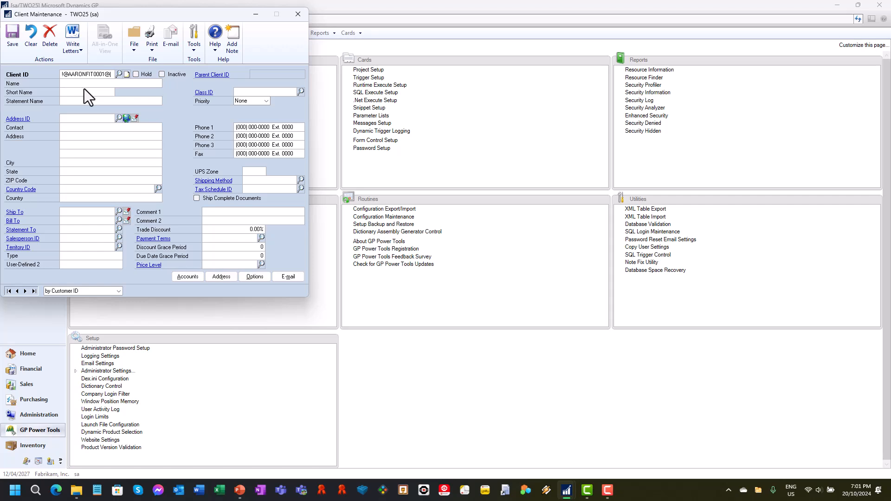
key("Tab")
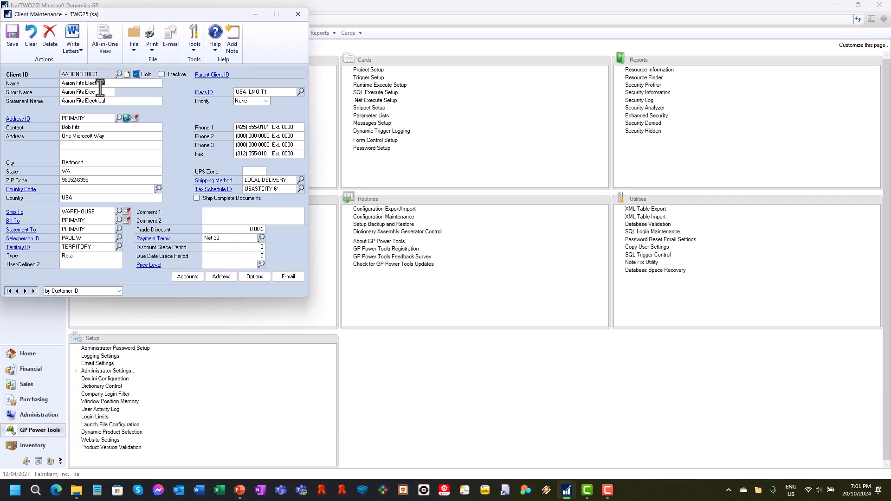
left_click(305, 17)
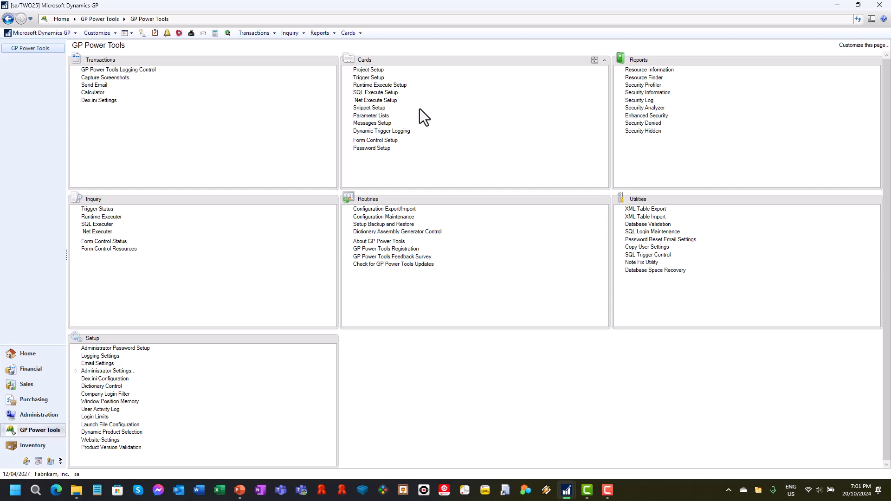